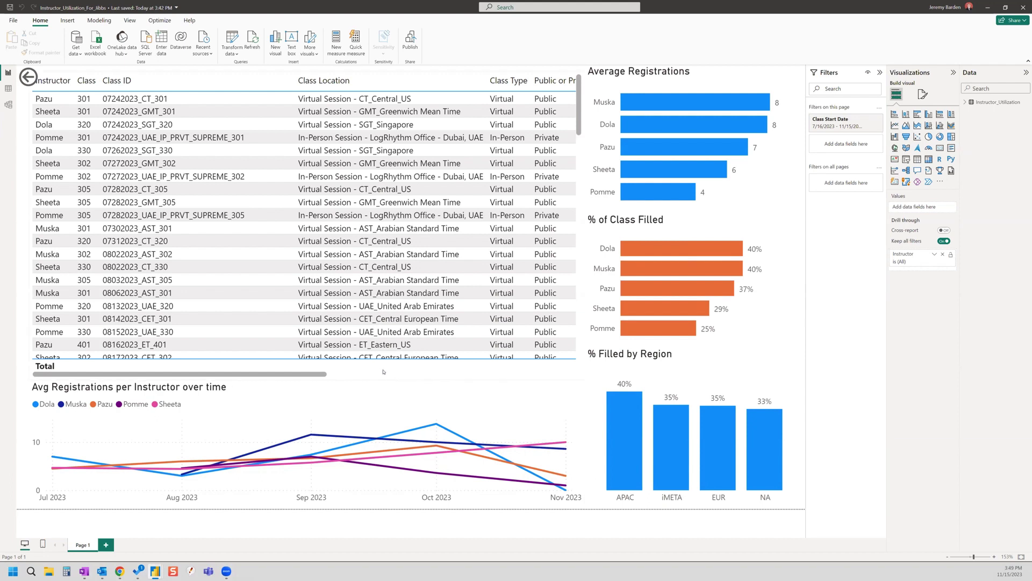
Step: Narrow the average registrations line chart to about half its width and insert an empty clustered bar chart beside it
{"action": "left_click", "coordinate": [581, 436]}
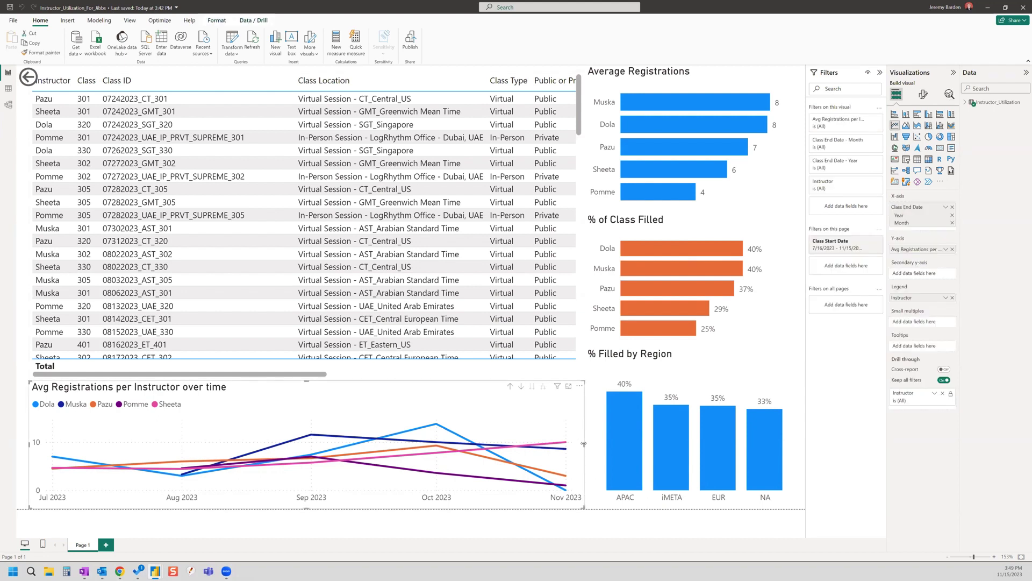
{"action": "left_click_drag", "start_coordinate": [585, 435], "coordinate": [300, 436]}
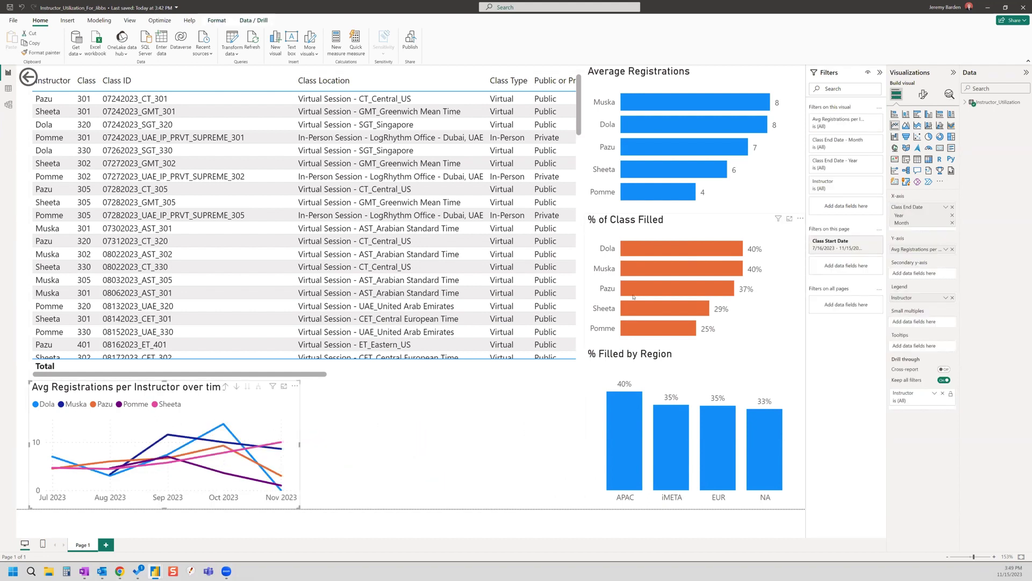
{"action": "left_click", "coordinate": [568, 385]}
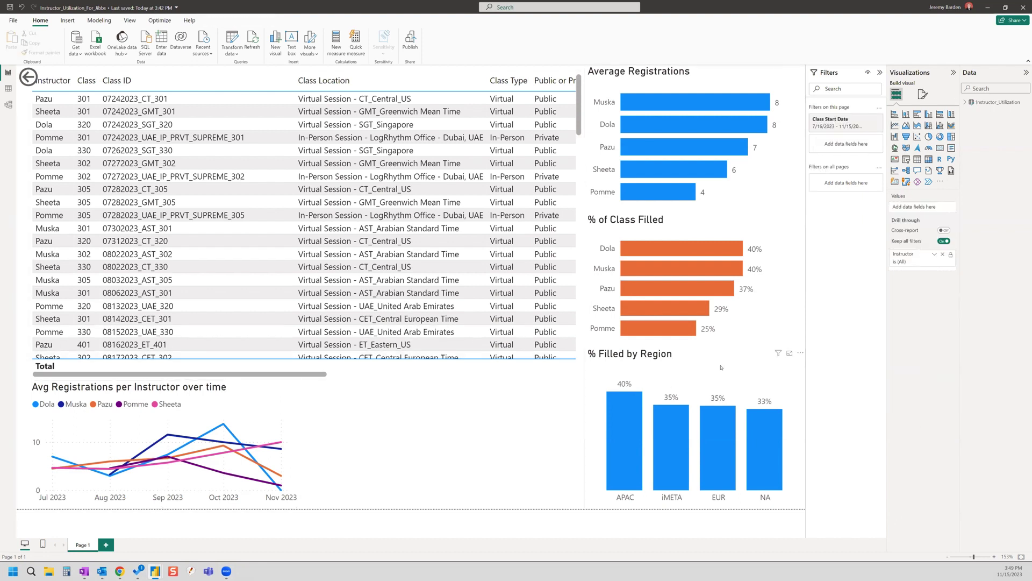
{"action": "left_click", "coordinate": [917, 115]}
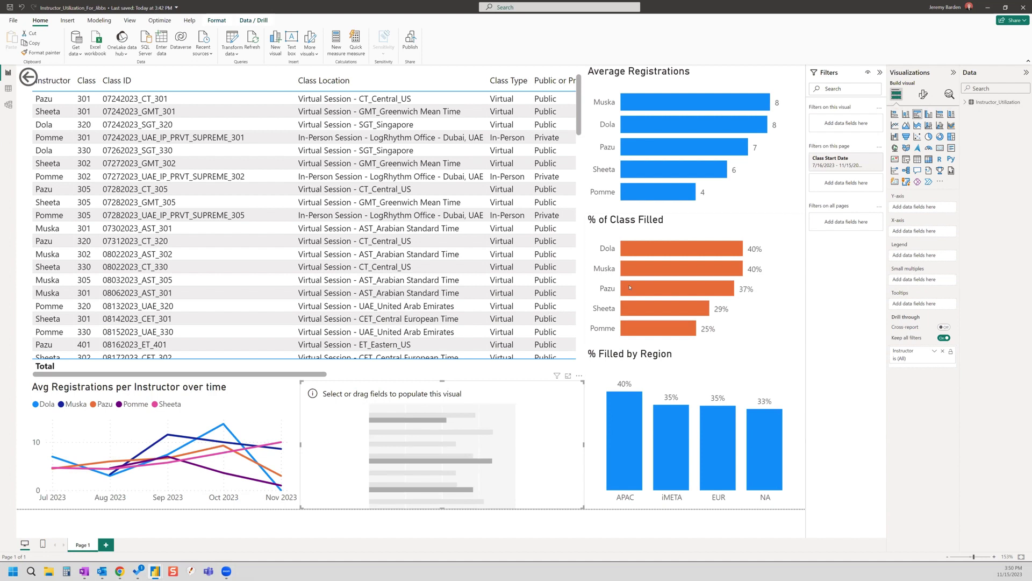
Step: Create the measure Total Teaching Days = SUM(Instructor_Utilization[Class Length (Days)])
{"action": "mouse_move", "coordinate": [630, 287]}
{"action": "left_click", "coordinate": [966, 102]}
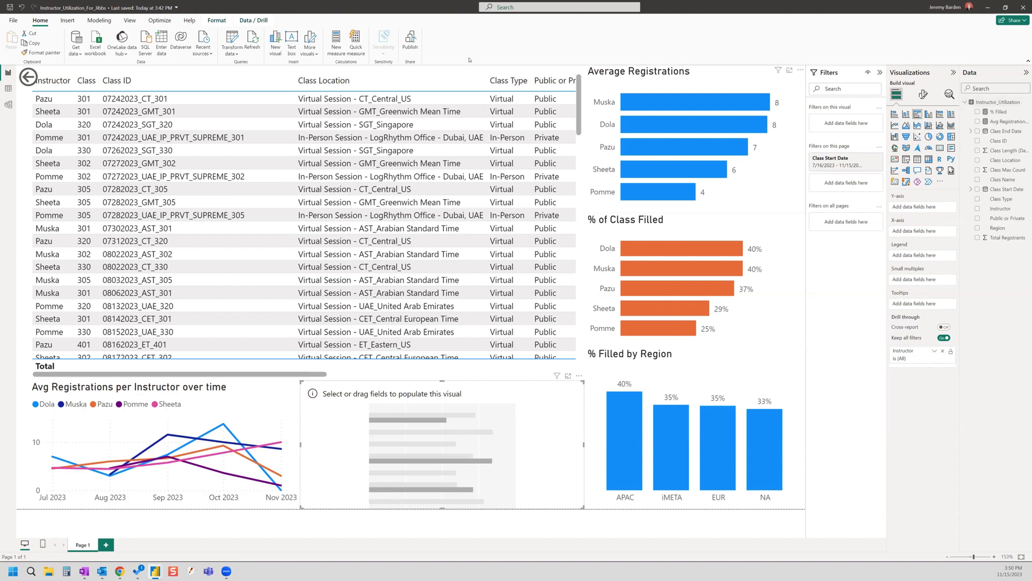
{"action": "left_click", "coordinate": [336, 43]}
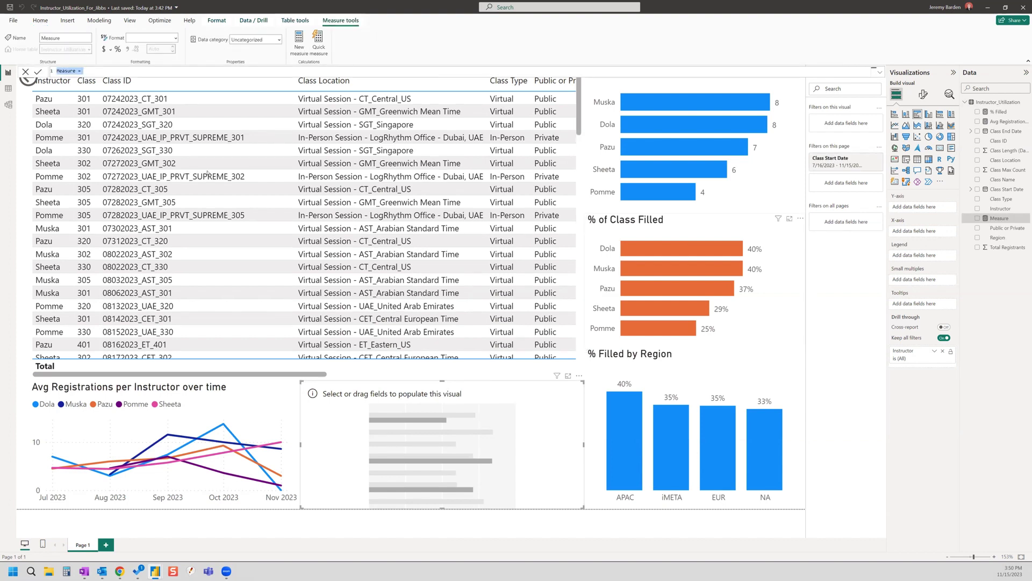
{"action": "type", "text": "Total"}
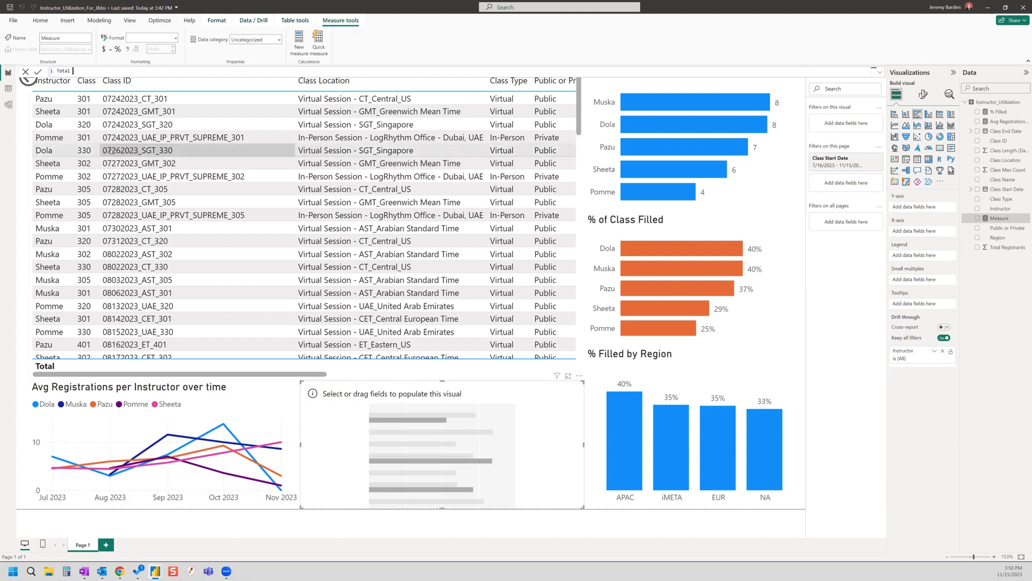
{"action": "type", "text": " Teaching Days = SUM"}
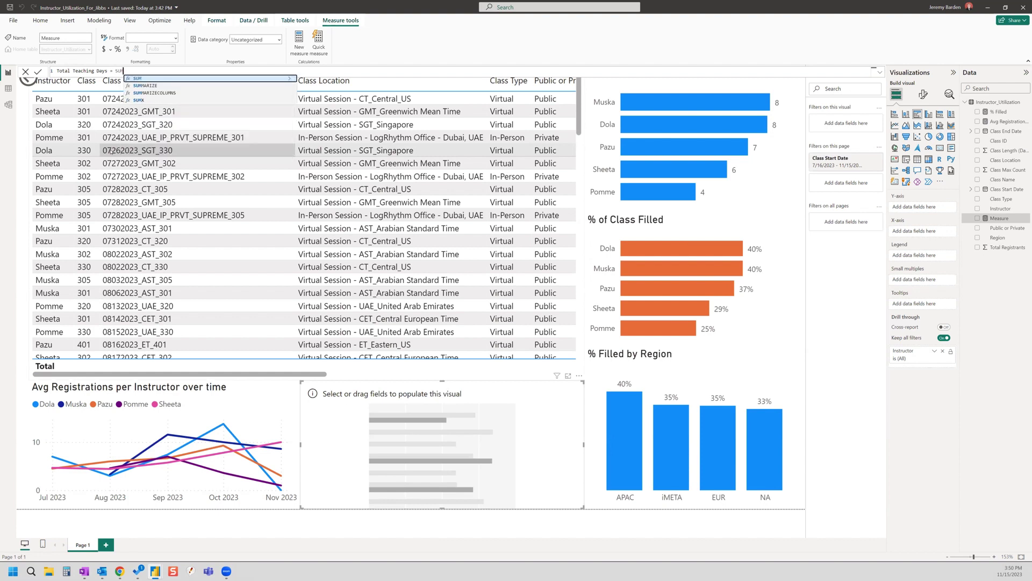
{"action": "type", "text": "("}
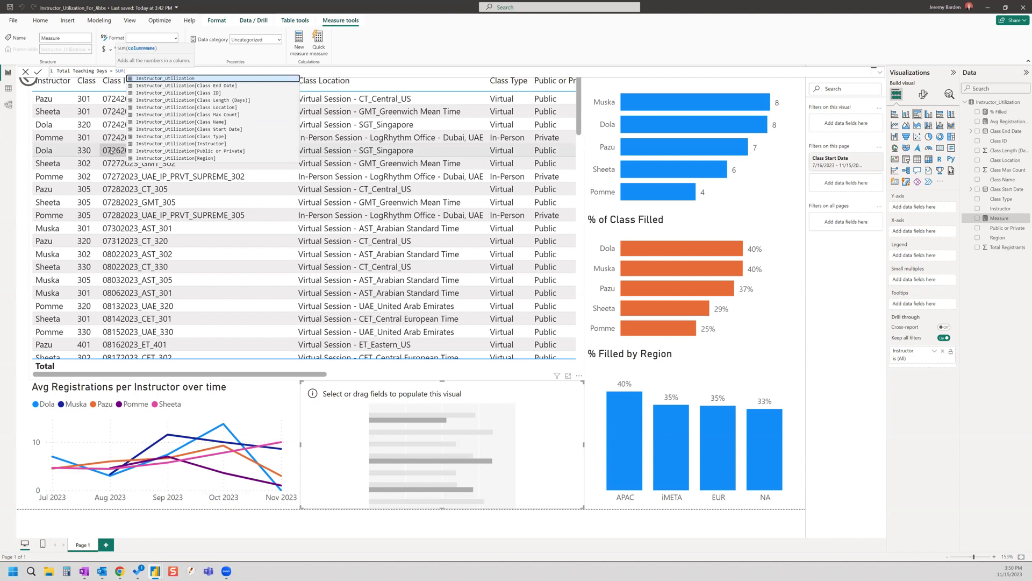
{"action": "left_click", "coordinate": [206, 100]}
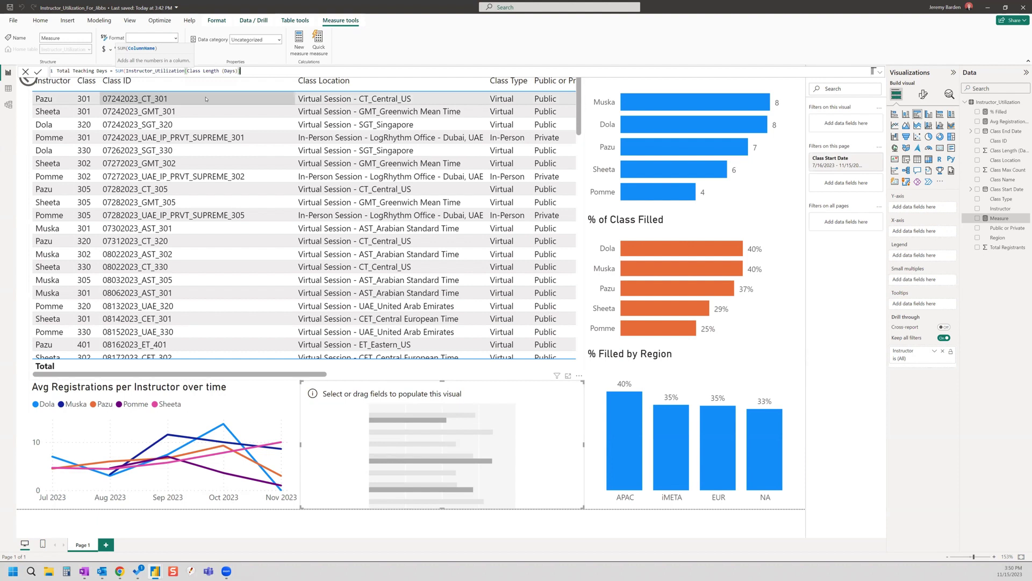
{"action": "type", "text": ")"}
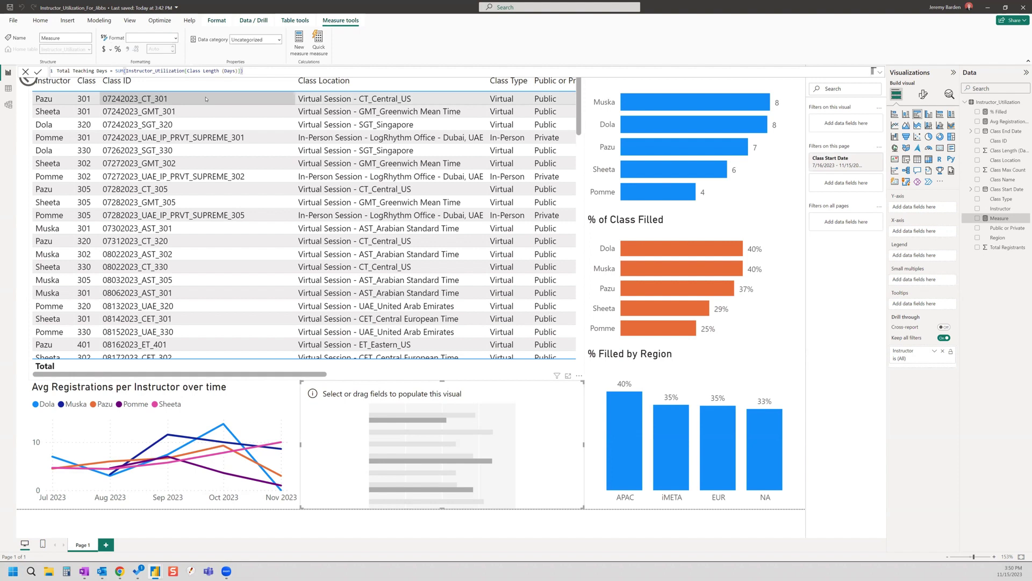
{"action": "key", "text": "Return"}
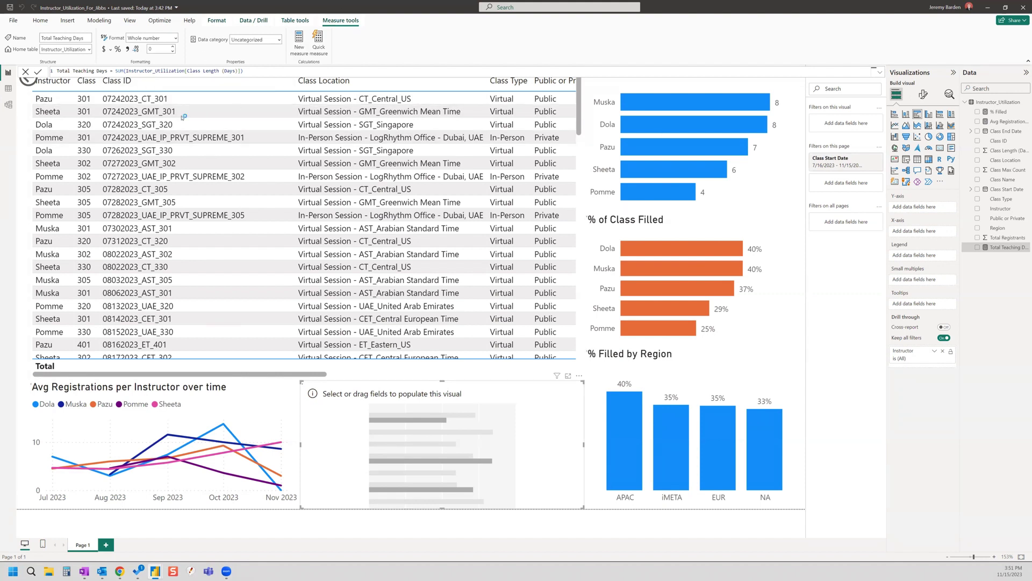
Step: Create the measure Avg Days Spent Teaching per Month = DIVIDE([Total Teaching Days],6)
{"action": "left_click", "coordinate": [299, 42]}
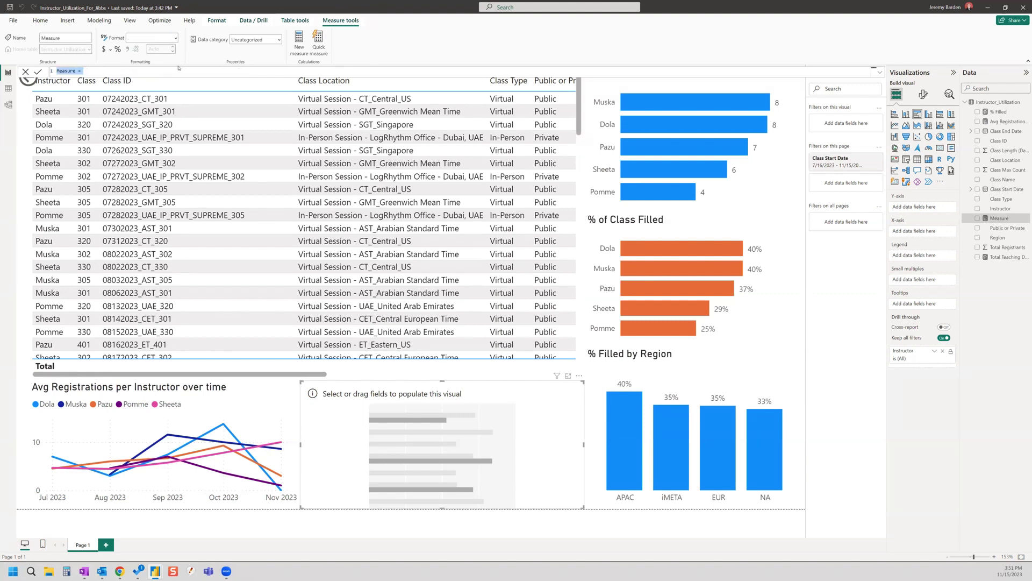
{"action": "type", "text": "Avg Days SP"}
{"action": "key", "text": "BackSpace"}
{"action": "type", "text": "pent Teaching per Month = DIVIDE"}
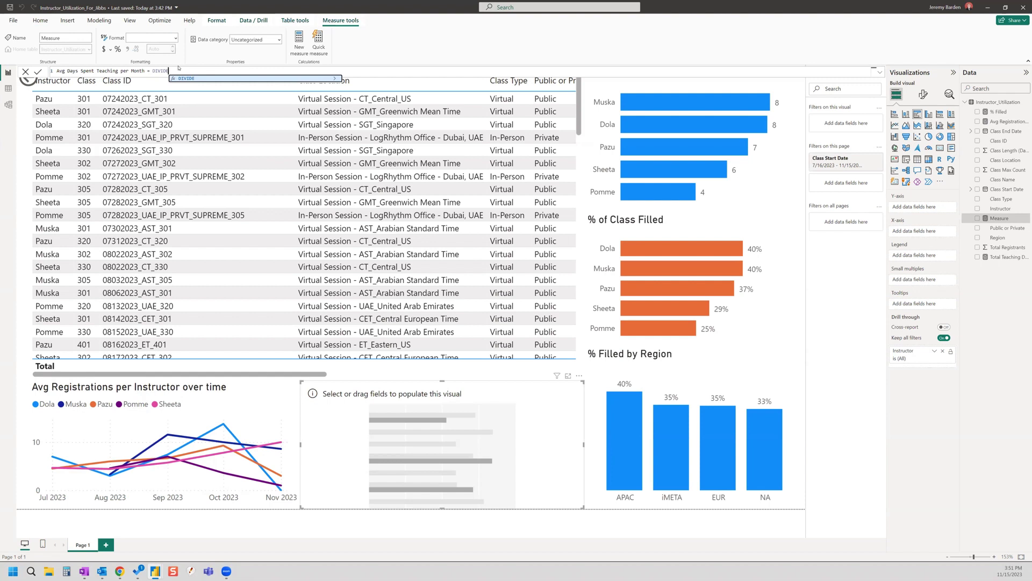
{"action": "type", "text": "("}
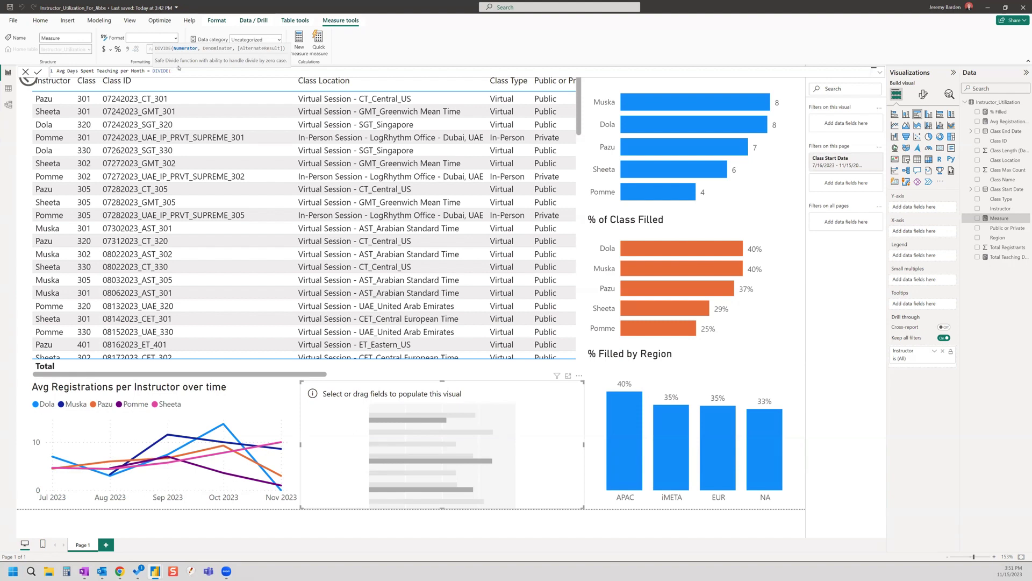
{"action": "type", "text": "["}
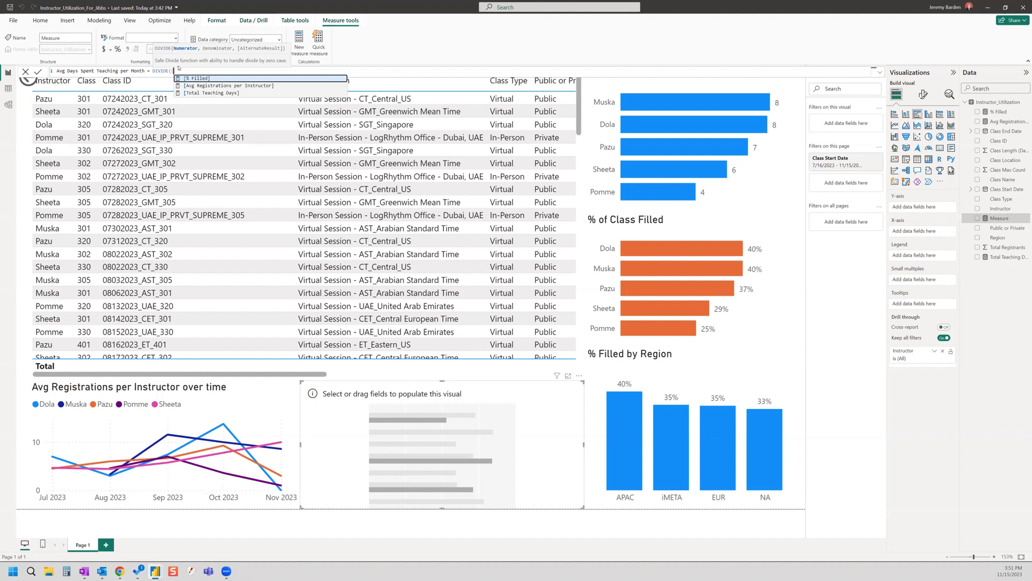
{"action": "left_click", "coordinate": [198, 93]}
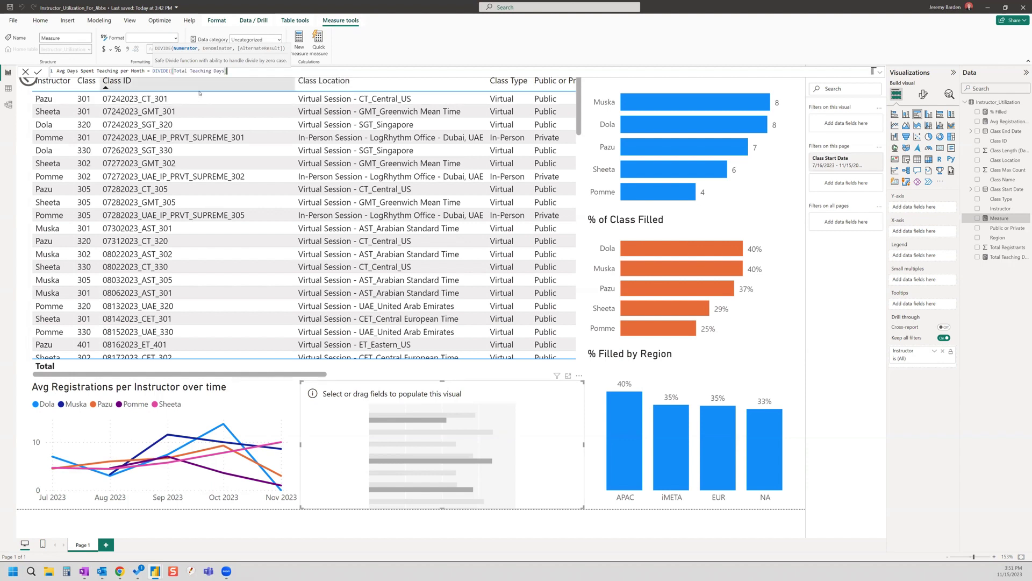
{"action": "type", "text": ","}
{"action": "type", "text": "["}
{"action": "type", "text": ")"}
{"action": "key", "text": "Return"}
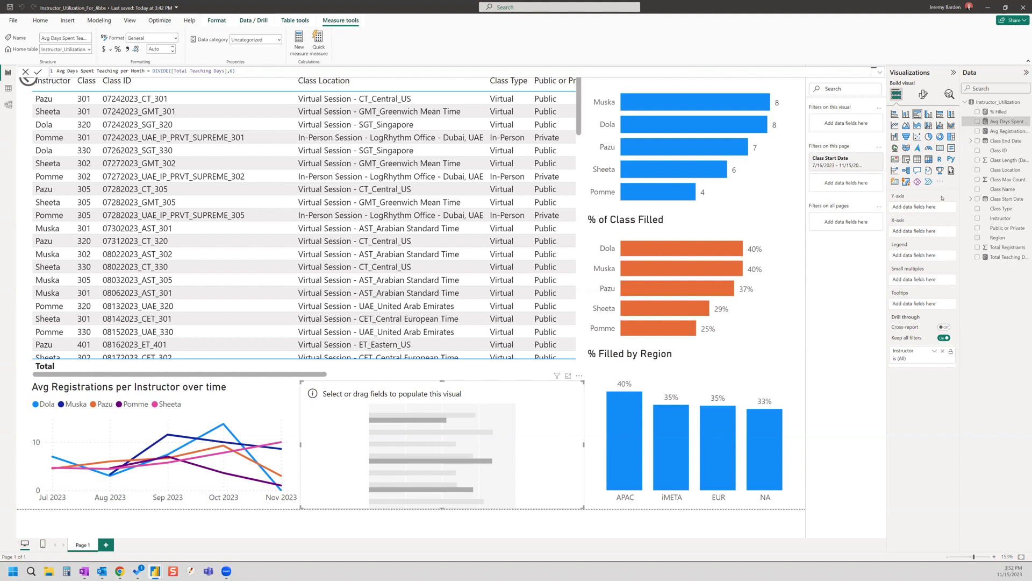
Step: Plot Avg Days Spent Teaching per Month on the new bar chart's X-axis, with Instructor on the Y-axis
{"action": "left_click_drag", "start_coordinate": [1001, 121], "coordinate": [932, 230]}
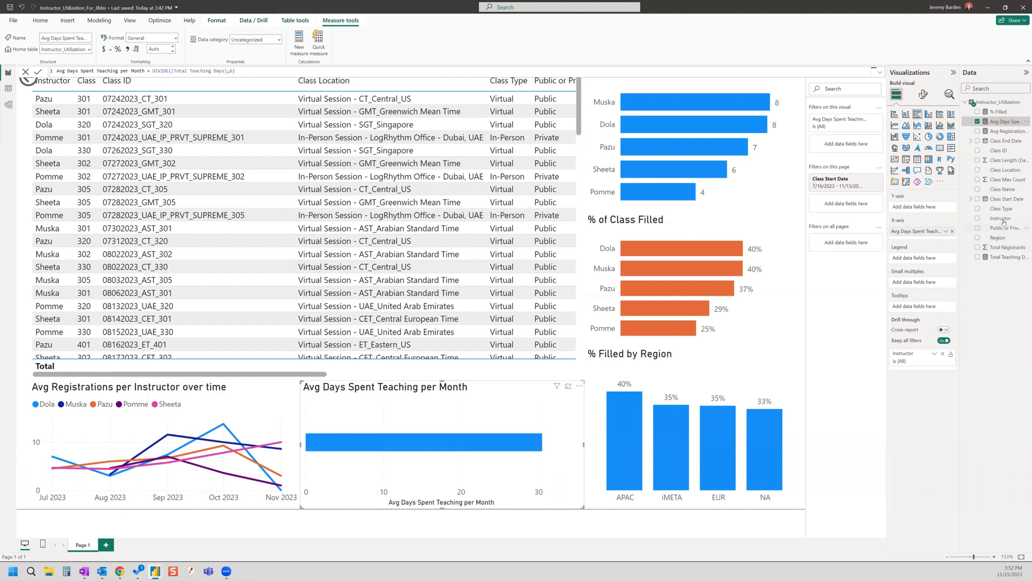
{"action": "left_click_drag", "start_coordinate": [1002, 219], "coordinate": [932, 209]}
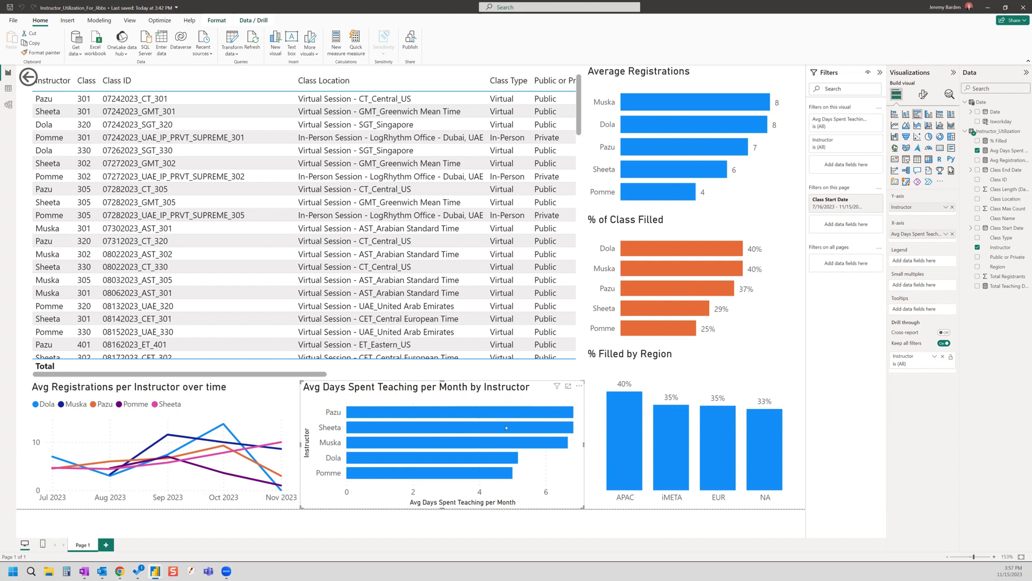
{"action": "mouse_move", "coordinate": [538, 433]}
Step: Create the measure Avg Workdays per Month = 16 and add it to the bar chart's X-axis as a second series
{"action": "left_click", "coordinate": [337, 42]}
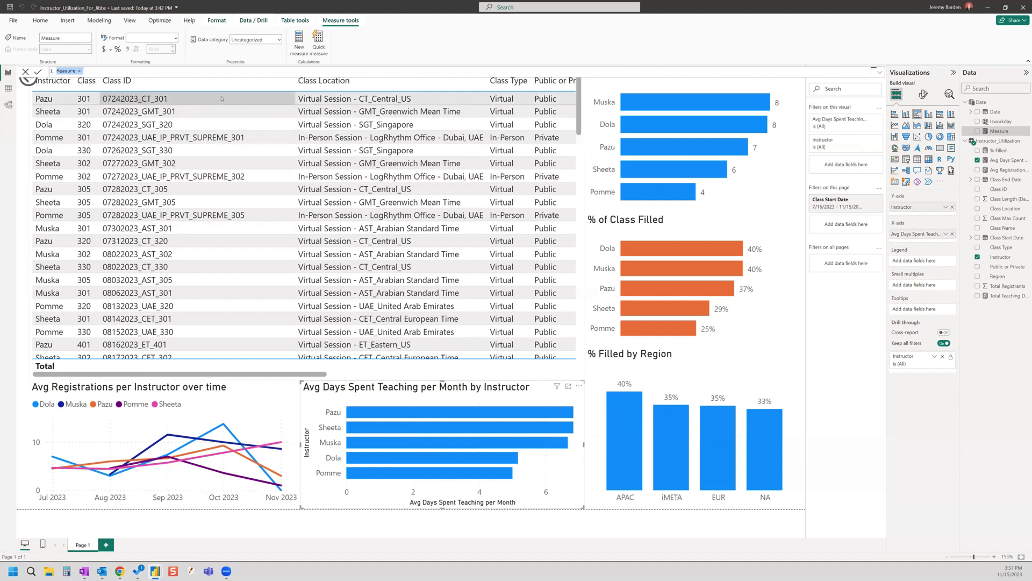
{"action": "type", "text": "Avg W"}
{"action": "type", "text": "orkdays per Month = 16"}
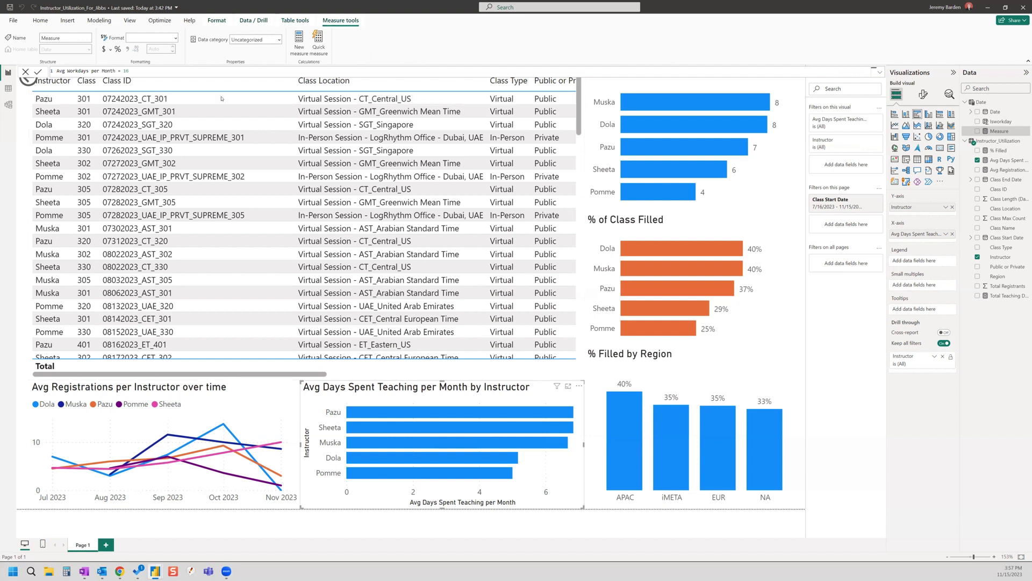
{"action": "key", "text": "Return"}
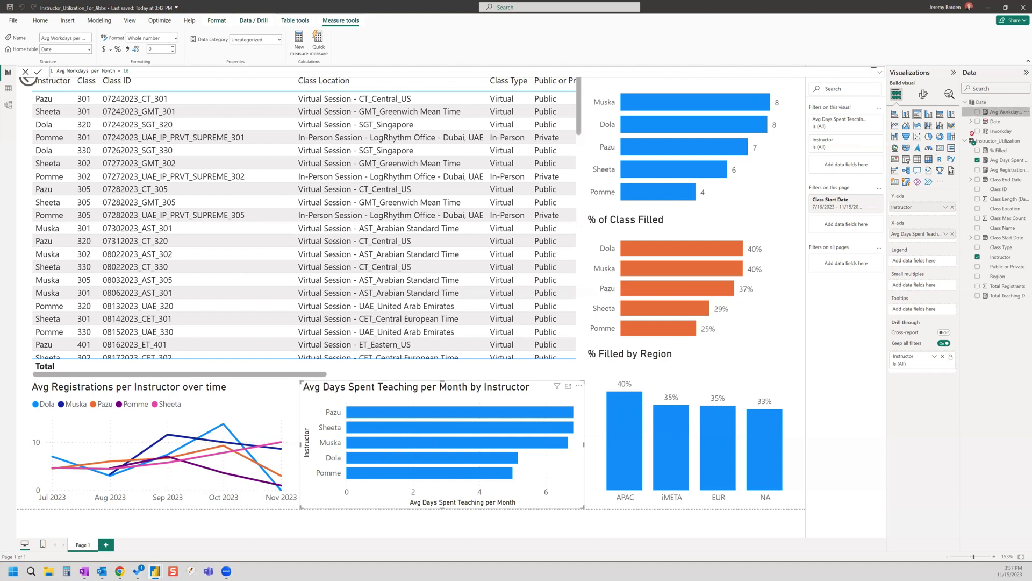
{"action": "left_click_drag", "start_coordinate": [1004, 112], "coordinate": [927, 240]}
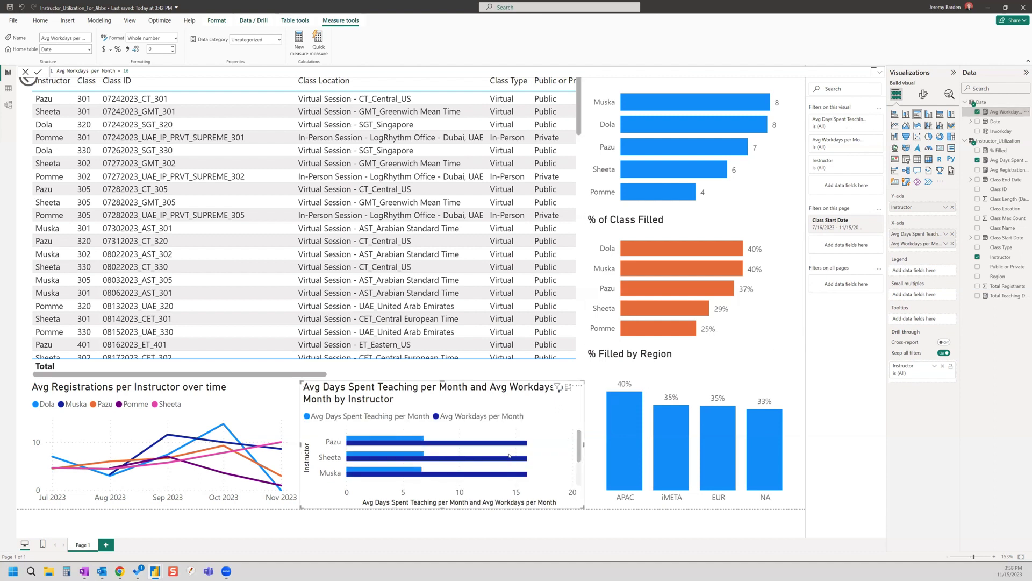
Step: Turn off the Y-axis and X-axis titles on the teaching days bar chart
{"action": "left_click", "coordinate": [924, 95]}
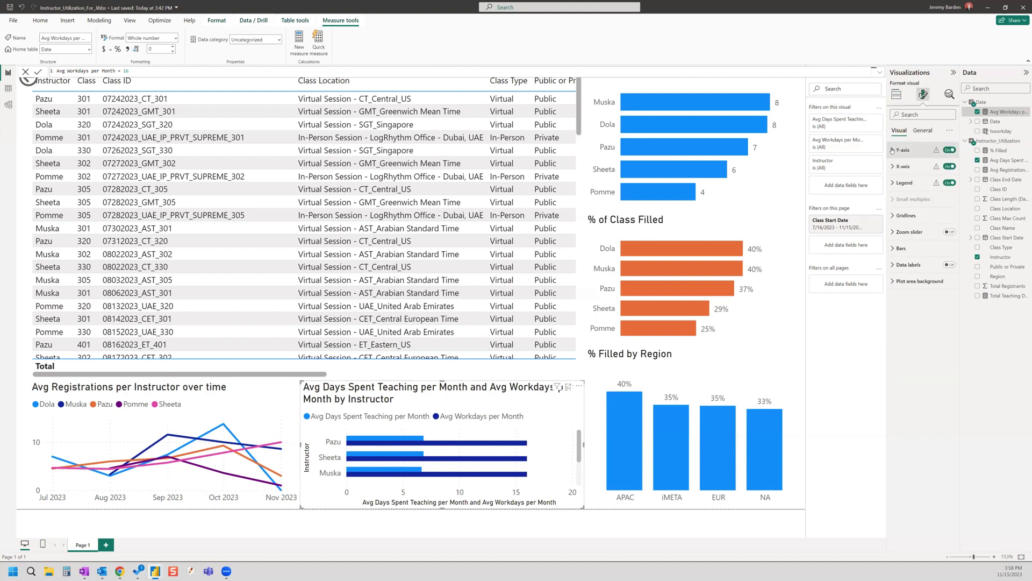
{"action": "left_click", "coordinate": [892, 150]}
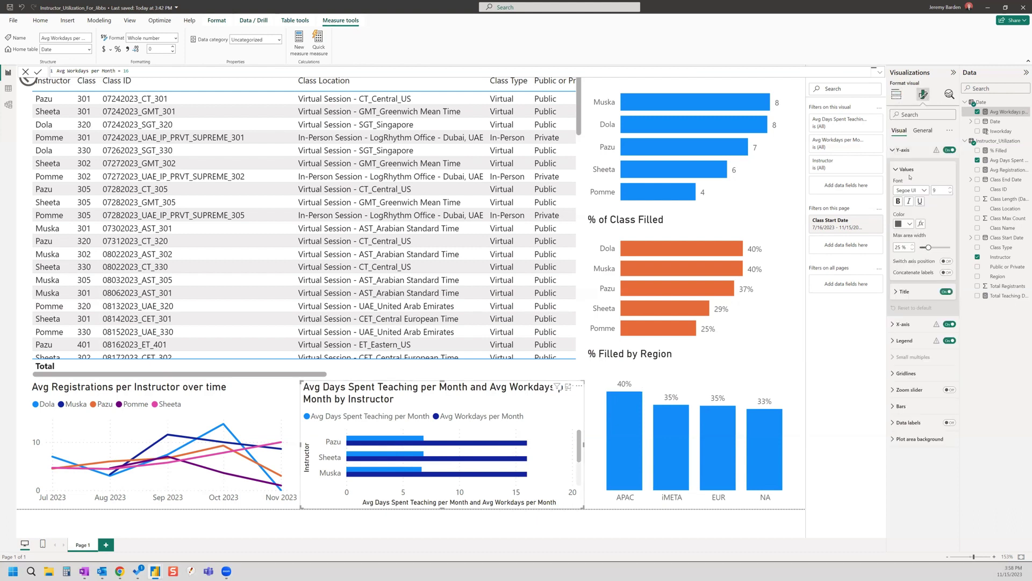
{"action": "left_click", "coordinate": [947, 292]}
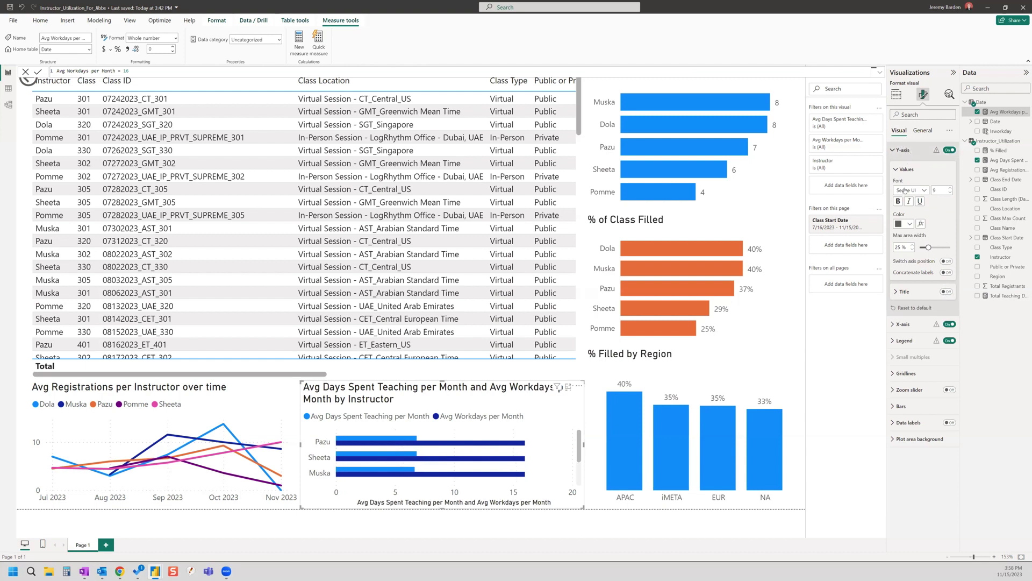
{"action": "left_click", "coordinate": [893, 324]}
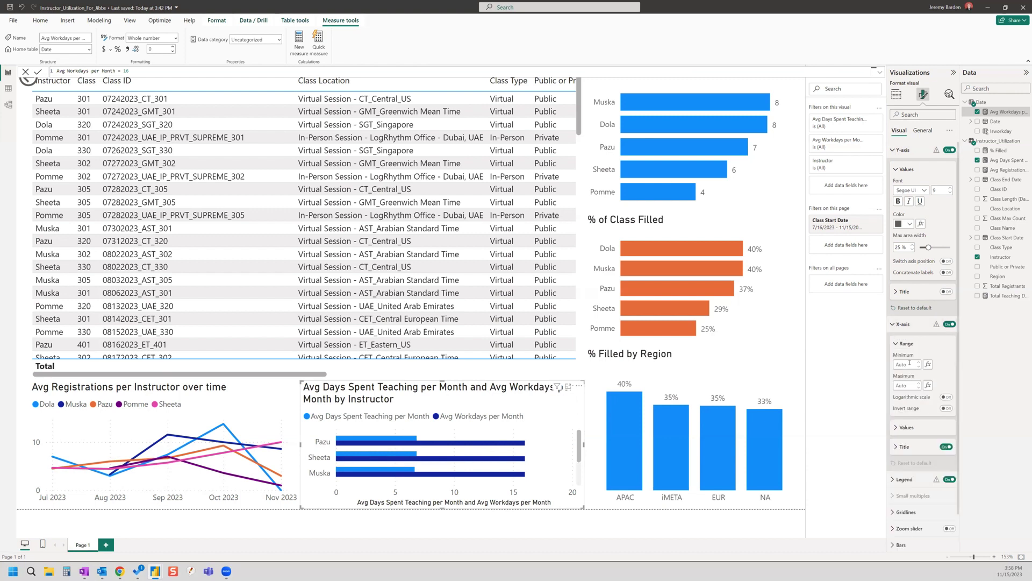
{"action": "left_click", "coordinate": [947, 447]}
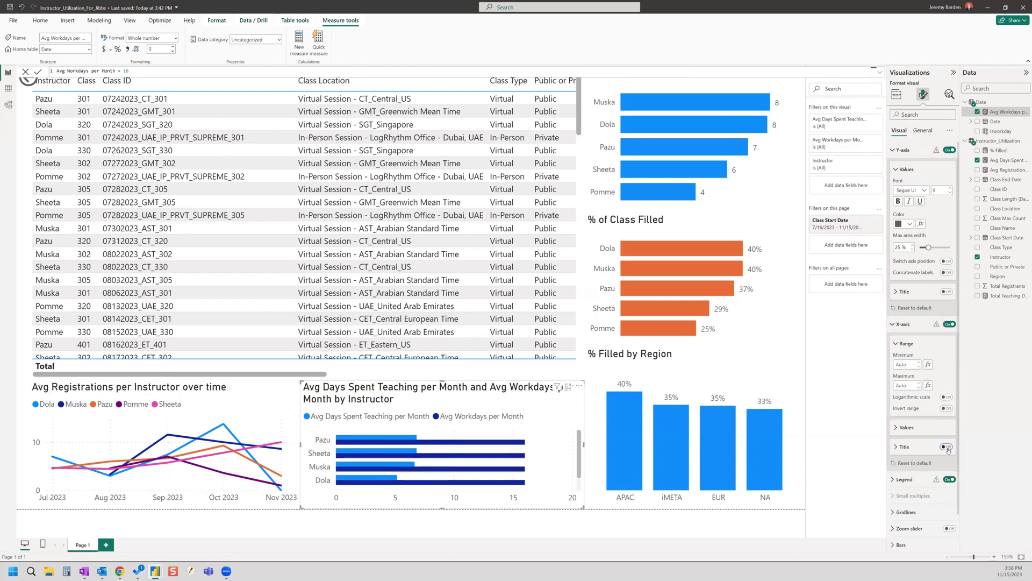
Step: Hide the bar chart's X-axis altogether and turn on data labels for its bars
{"action": "left_click", "coordinate": [949, 324]}
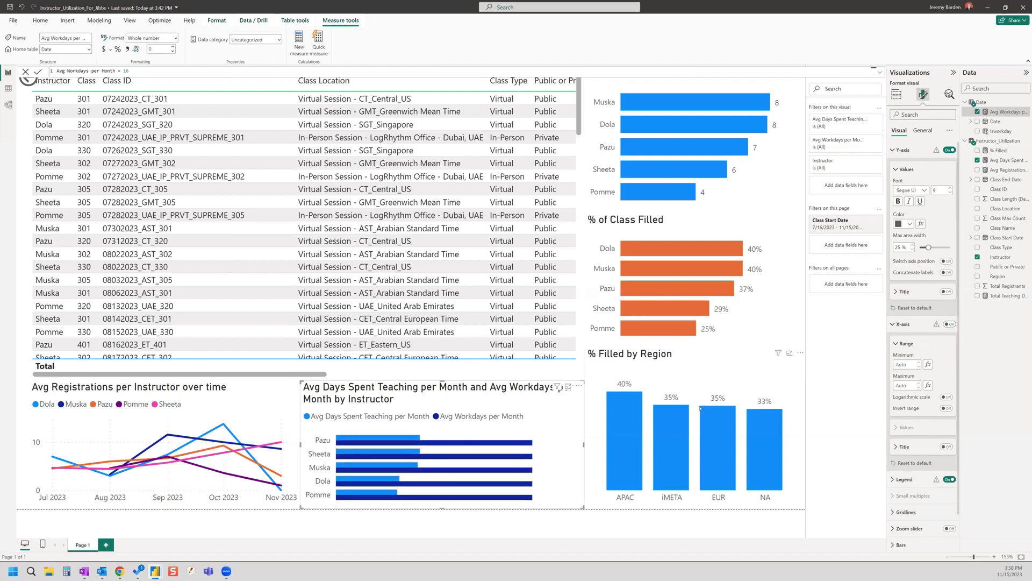
{"action": "scroll", "coordinate": [899, 179], "scroll_direction": "down", "scroll_amount": 1}
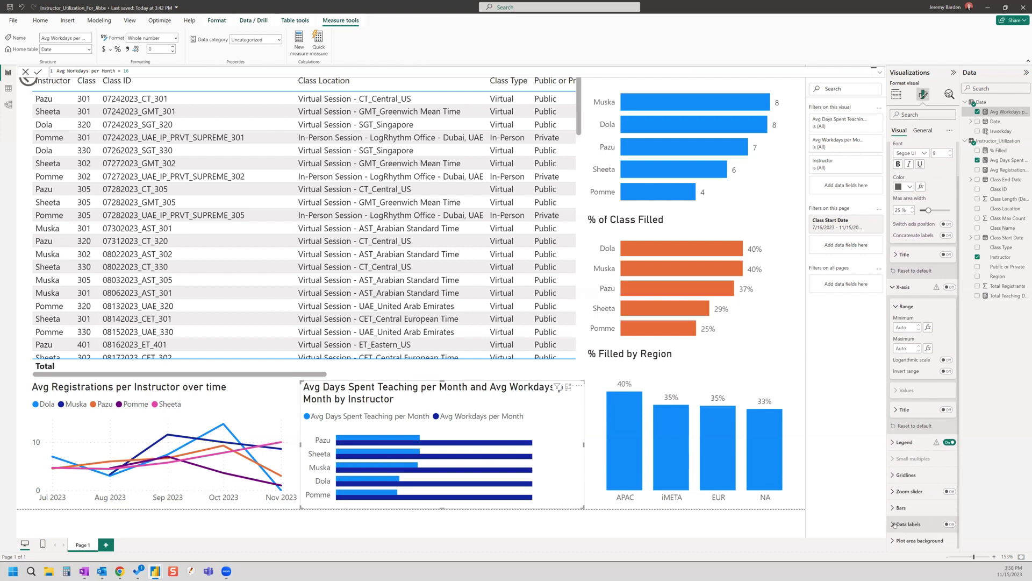
{"action": "left_click", "coordinate": [949, 524]}
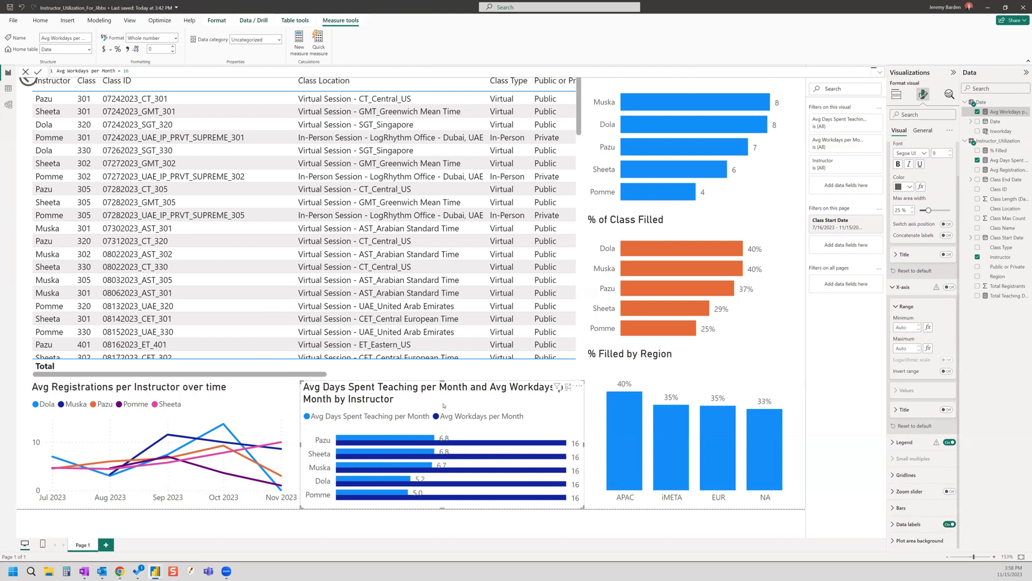
Step: Extend the teaching days bar chart upward and shorten the class table so it ends just above the chart
{"action": "left_click_drag", "start_coordinate": [443, 380], "coordinate": [446, 345]}
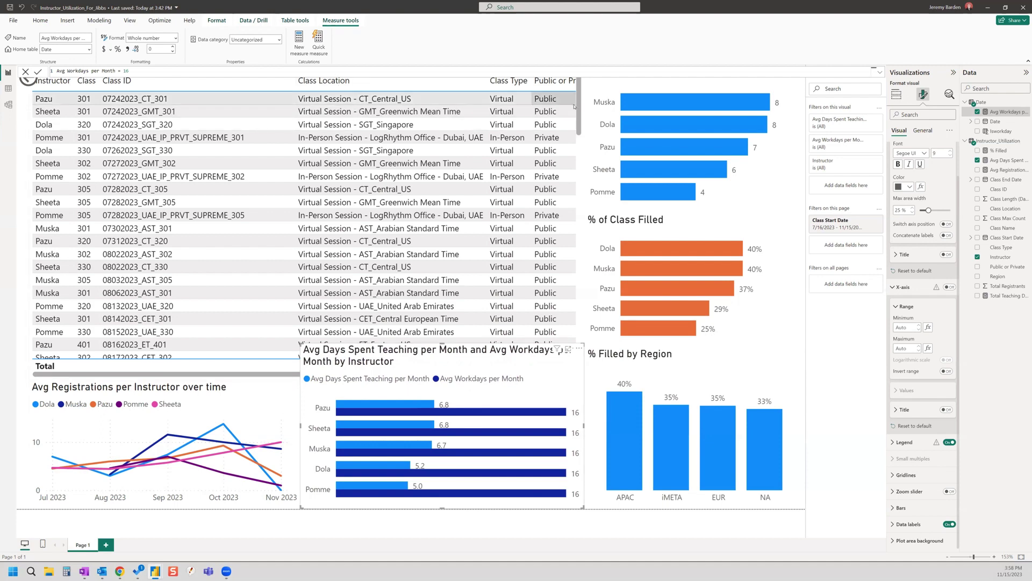
{"action": "left_click", "coordinate": [312, 253]}
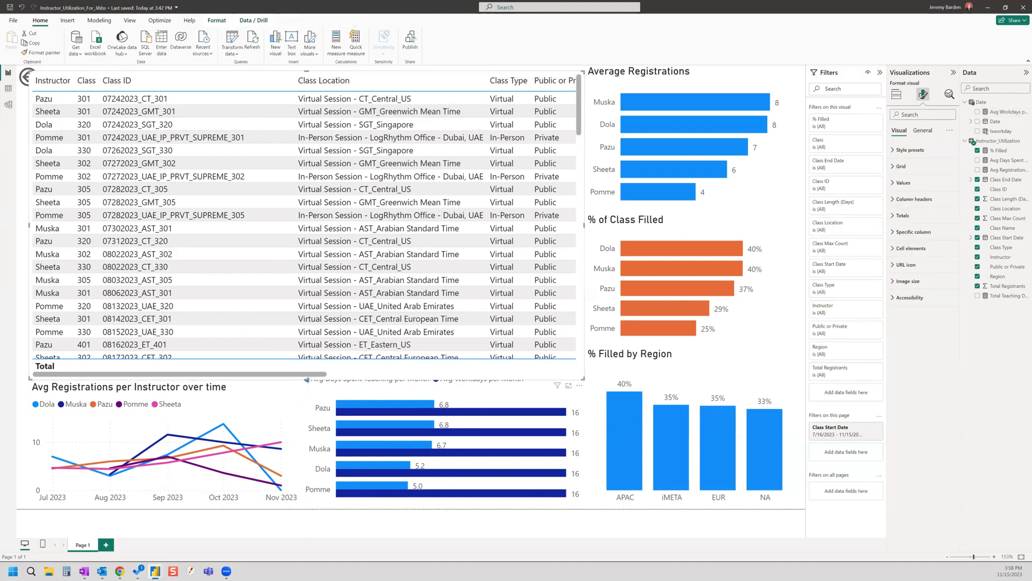
{"action": "left_click_drag", "start_coordinate": [310, 369], "coordinate": [310, 332]}
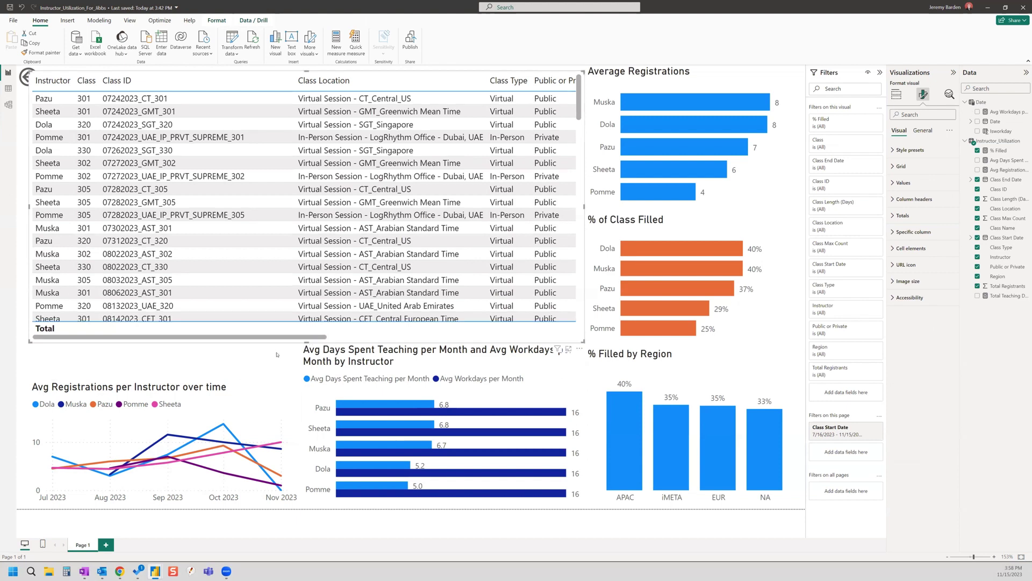
Step: Extend the Avg Registrations per Instructor over time line chart upward to just beneath the class table
{"action": "left_click", "coordinate": [207, 387]}
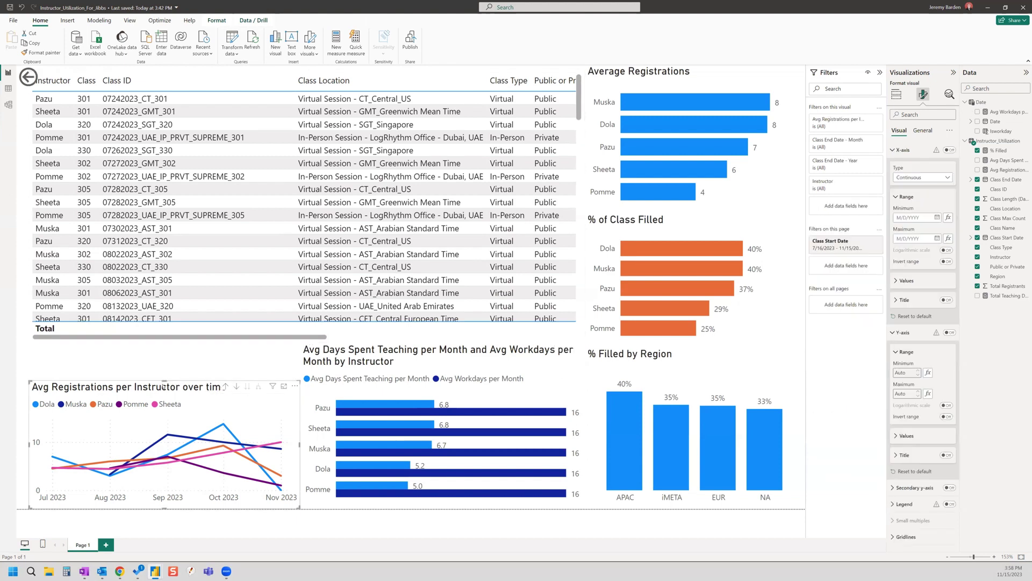
{"action": "left_click_drag", "start_coordinate": [165, 380], "coordinate": [173, 343]}
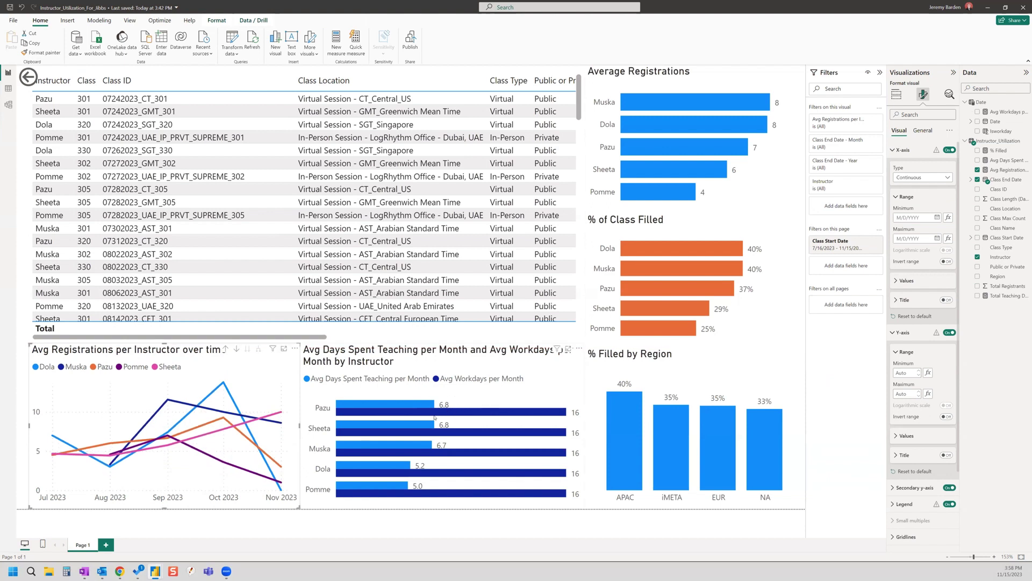
Step: Format the Avg Days Spent Teaching per Month measure used in the bar chart as a whole number
{"action": "mouse_move", "coordinate": [439, 413]}
{"action": "left_click", "coordinate": [896, 95]}
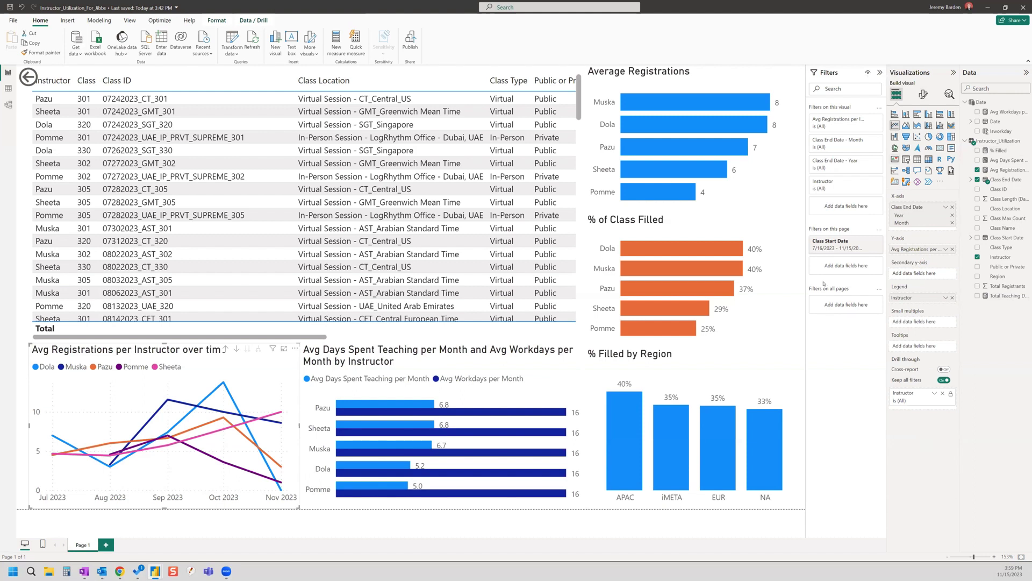
{"action": "left_click", "coordinate": [516, 350]}
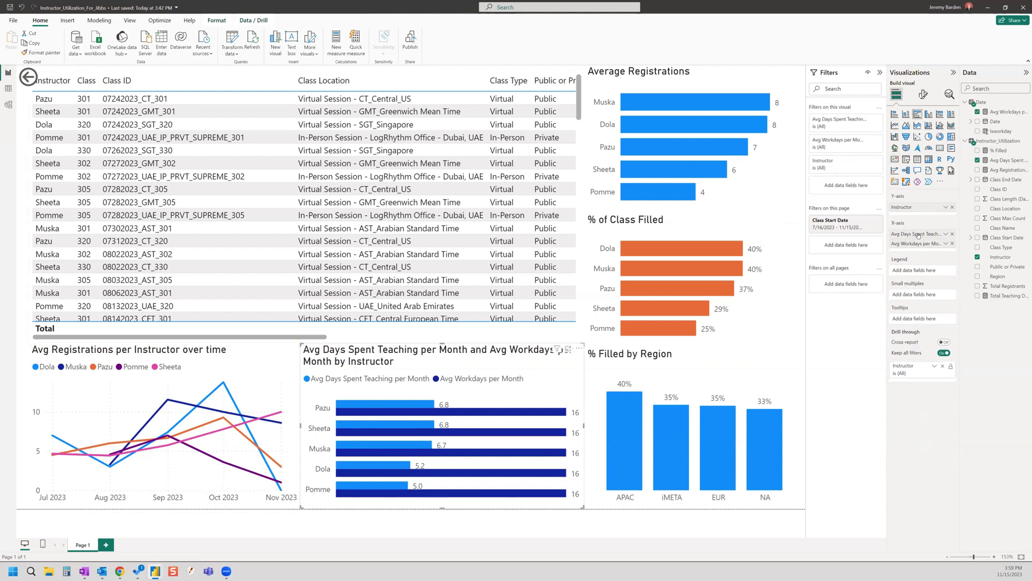
{"action": "left_click", "coordinate": [1008, 161]}
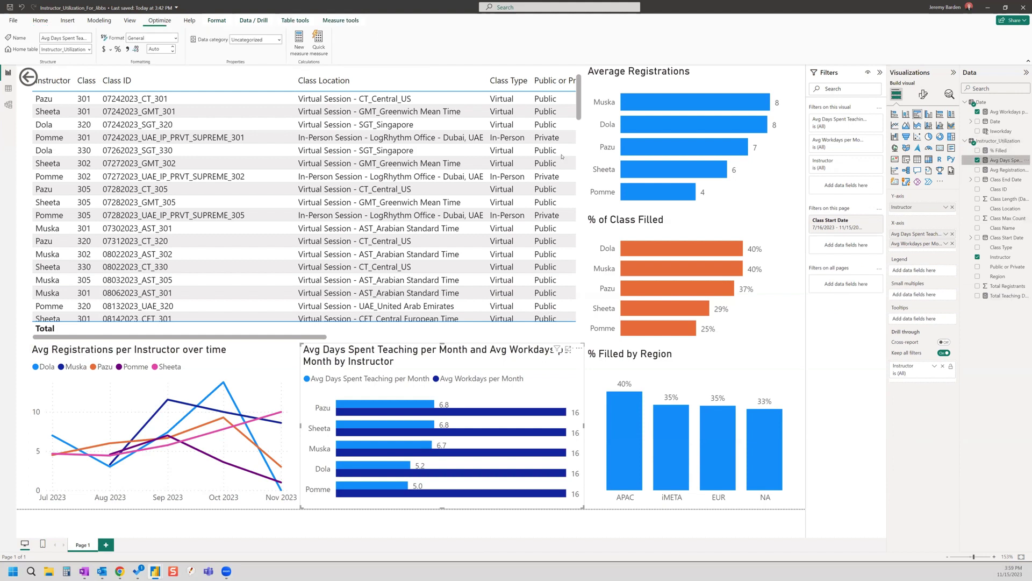
{"action": "left_click", "coordinate": [173, 37]}
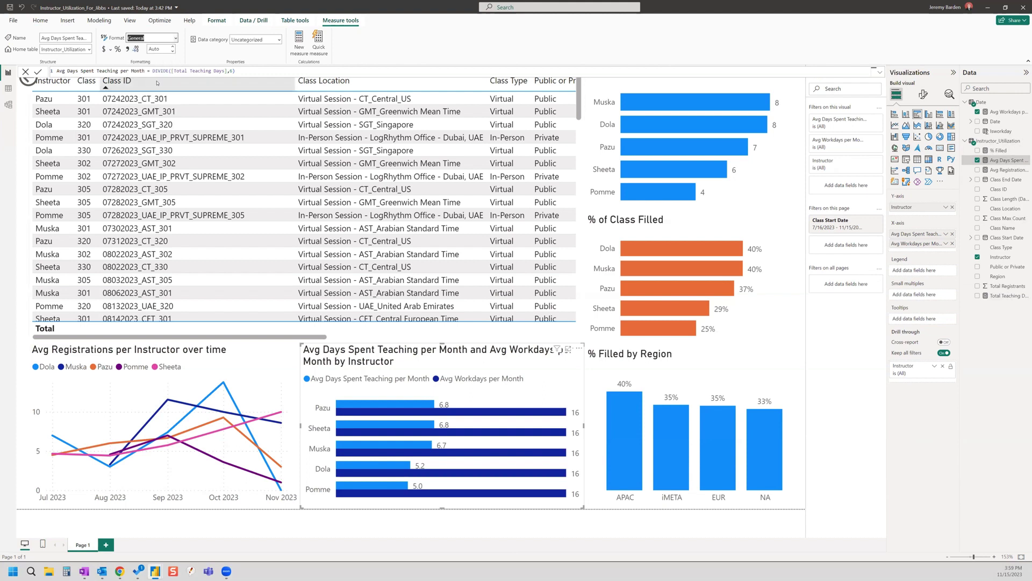
{"action": "left_click", "coordinate": [157, 82]}
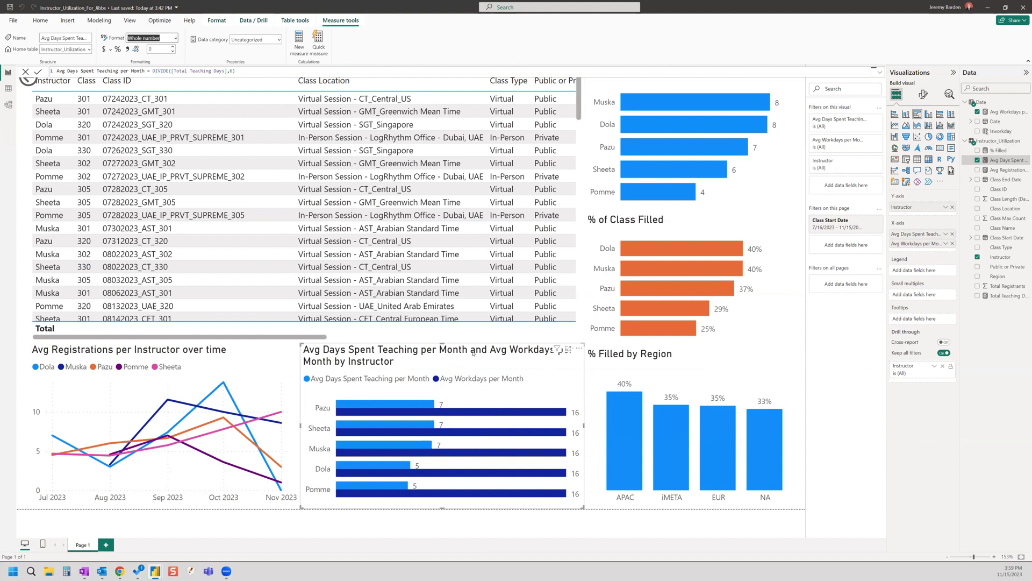
Step: Remove "by Instructor" from the end of the teaching days bar chart's title
{"action": "left_click", "coordinate": [923, 94]}
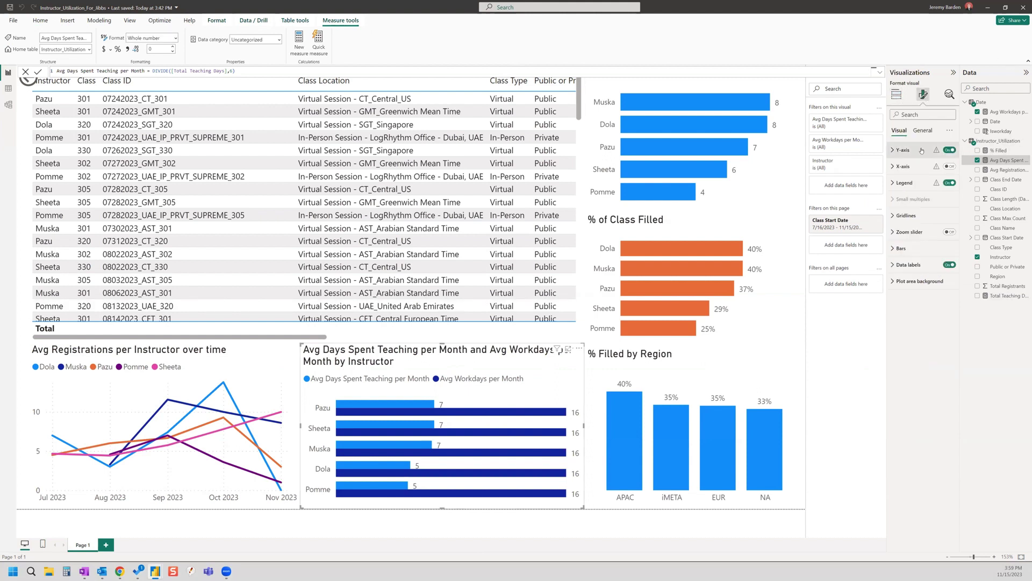
{"action": "left_click", "coordinate": [922, 130]}
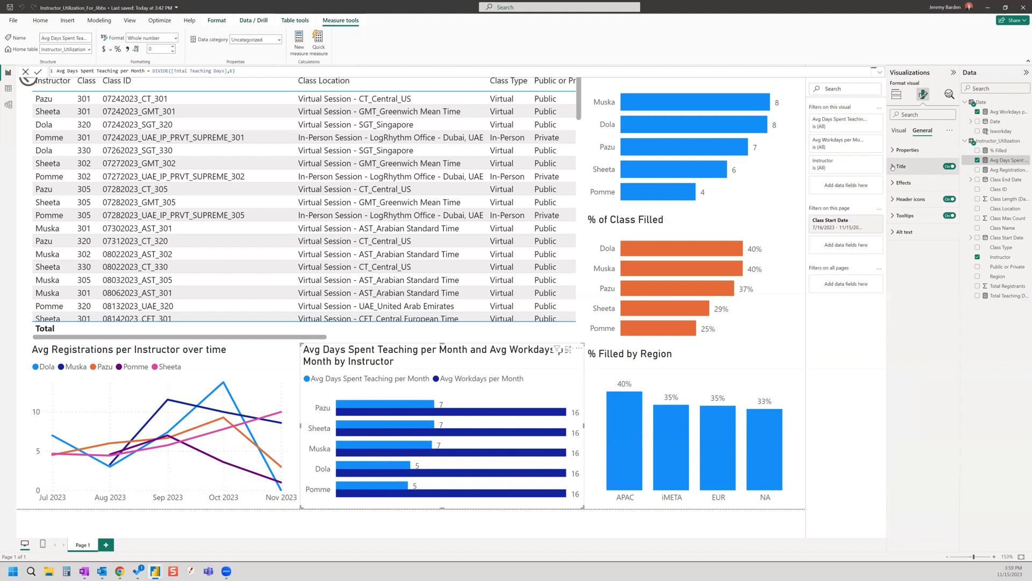
{"action": "left_click", "coordinate": [898, 166]}
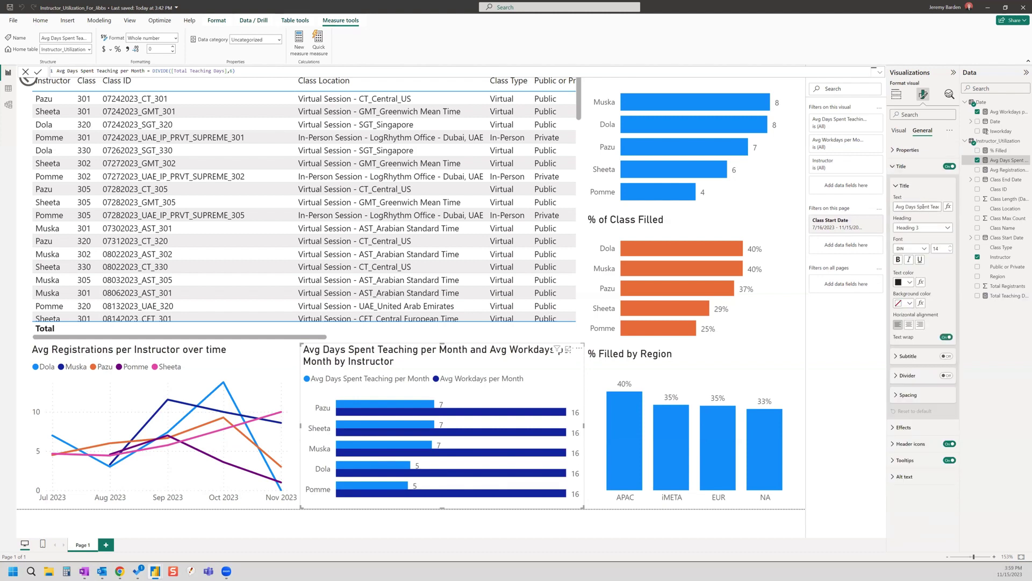
{"action": "left_click", "coordinate": [936, 207]}
{"action": "key", "text": "BackSpace"}
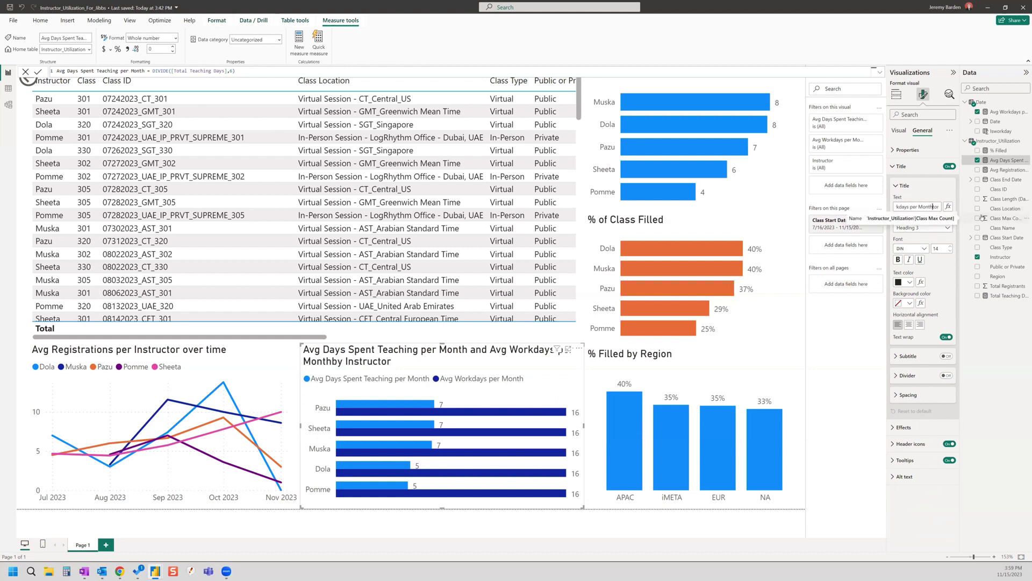
{"action": "key", "text": "shift+End"}
{"action": "key", "text": "Delete"}
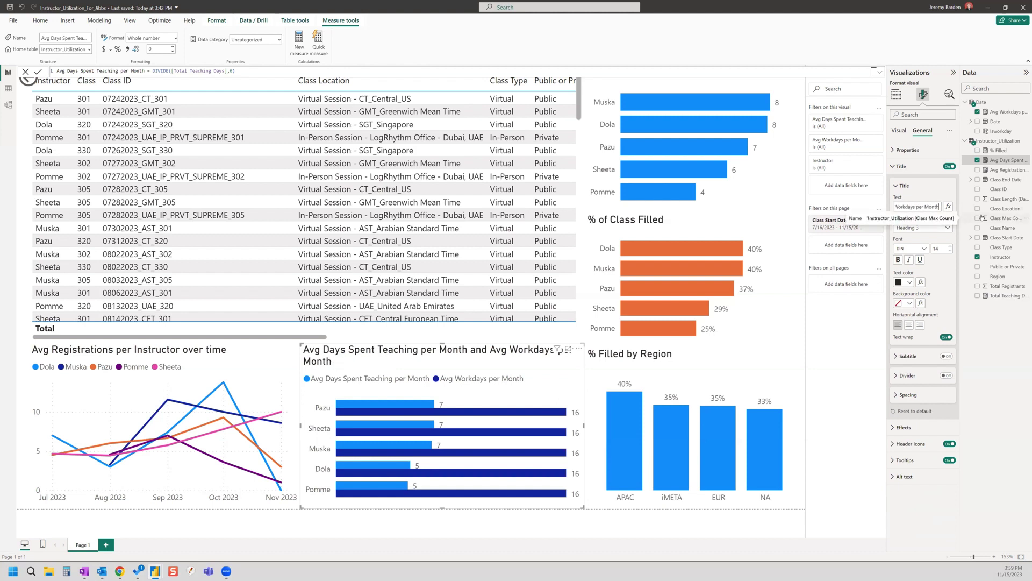
{"action": "left_click", "coordinate": [515, 361]}
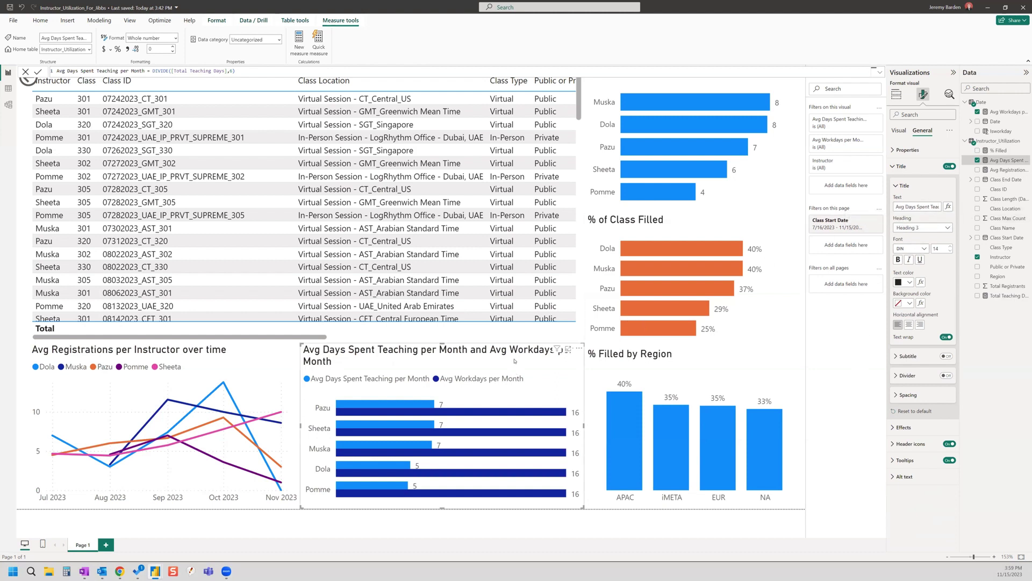
Step: Shorten the bar chart's title to "Avg Days Spent Teaching per Month" by deleting the part about average workdays
{"action": "left_click", "coordinate": [923, 207]}
{"action": "key", "text": "Right"}
{"action": "key", "text": "Right"}
{"action": "key", "text": "Right"}
{"action": "key", "text": "Right"}
{"action": "key", "text": "Right"}
{"action": "key", "text": "Right"}
{"action": "key", "text": "Right"}
{"action": "key", "text": "Right"}
{"action": "key", "text": "Right"}
{"action": "key", "text": "Right"}
{"action": "key", "text": "Right"}
{"action": "key", "text": "Right"}
{"action": "key", "text": "Right"}
{"action": "key", "text": "Right"}
{"action": "key", "text": "Right"}
{"action": "key", "text": "Right"}
{"action": "key", "text": "Right"}
{"action": "key", "text": "Right"}
{"action": "key", "text": "Right"}
{"action": "key", "text": "Right"}
{"action": "key", "text": "Left"}
{"action": "key", "text": "Left"}
{"action": "key", "text": "Left"}
{"action": "key", "text": "Left"}
{"action": "key", "text": "Left"}
{"action": "key", "text": "Left"}
{"action": "key", "text": "Left"}
{"action": "key", "text": "Left"}
{"action": "key", "text": "Left"}
{"action": "key", "text": "Left"}
{"action": "key", "text": "Left"}
{"action": "key", "text": "Left"}
{"action": "key", "text": "Left"}
{"action": "key", "text": "Left"}
{"action": "key", "text": "Left"}
{"action": "key", "text": "Left"}
{"action": "key", "text": "Left"}
{"action": "key", "text": "Left"}
{"action": "key", "text": "Left"}
{"action": "key", "text": "Left"}
{"action": "key", "text": "Left"}
{"action": "key", "text": "Left"}
{"action": "key", "text": "Left"}
{"action": "key", "text": "Left"}
{"action": "key", "text": "Left"}
{"action": "key", "text": "Left"}
{"action": "key", "text": "Left"}
{"action": "key", "text": "Left"}
{"action": "key", "text": "Left"}
{"action": "key", "text": "Left"}
{"action": "key", "text": "Left"}
{"action": "key", "text": "Left"}
{"action": "key", "text": "shift+End"}
{"action": "key", "text": "Delete"}
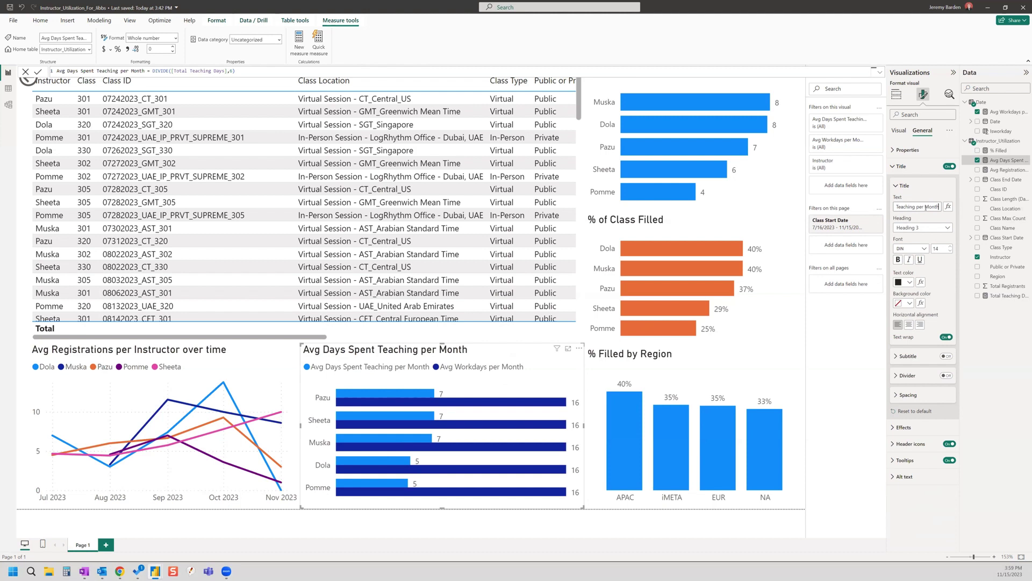
Step: Turn on the bar chart's subtitle and set it to "Average workdays per month = 21, minus 5 days per month = 16"
{"action": "left_click", "coordinate": [896, 357]}
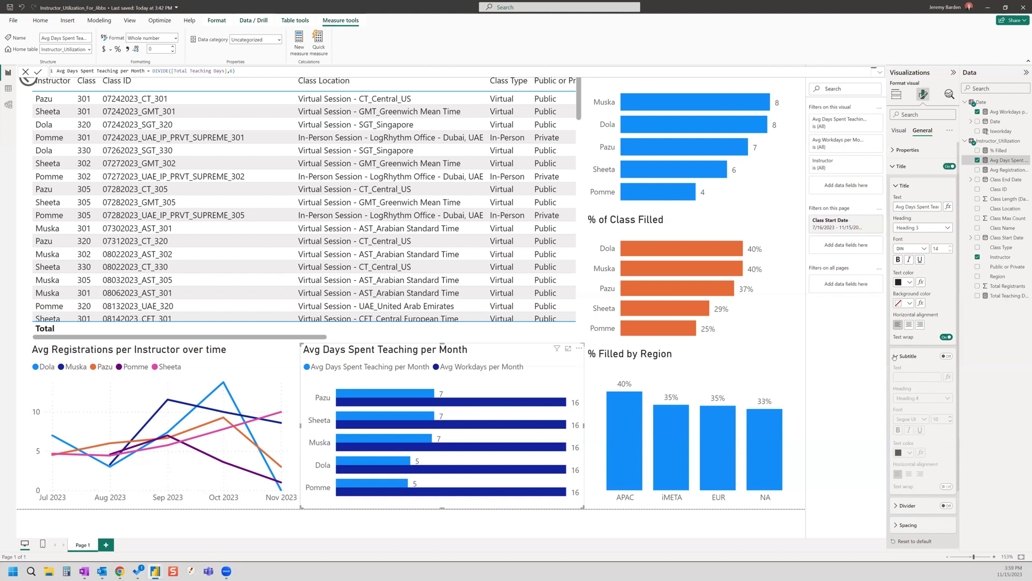
{"action": "left_click", "coordinate": [946, 356]}
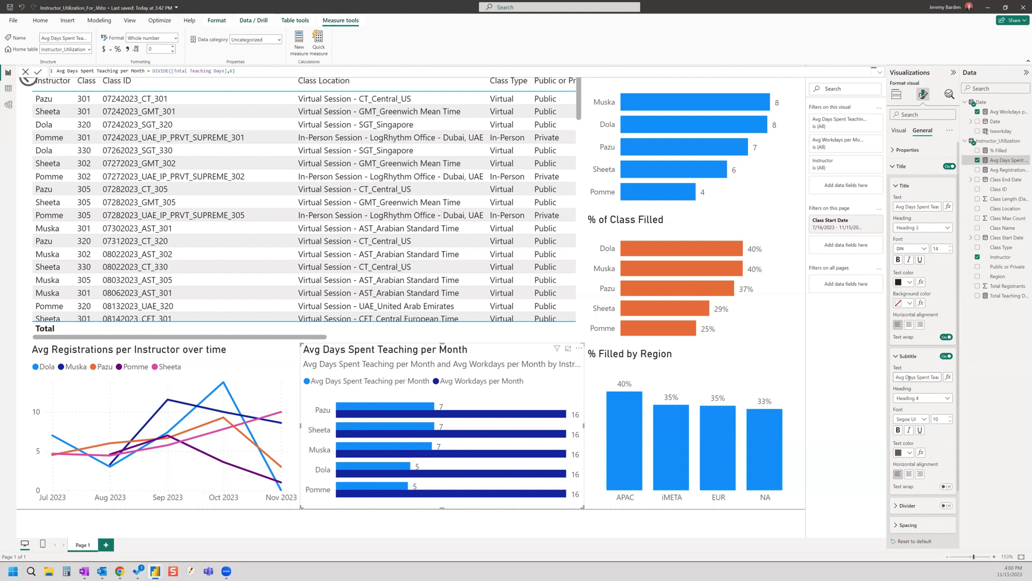
{"action": "triple_click", "coordinate": [909, 378]}
{"action": "type", "text": "Average"}
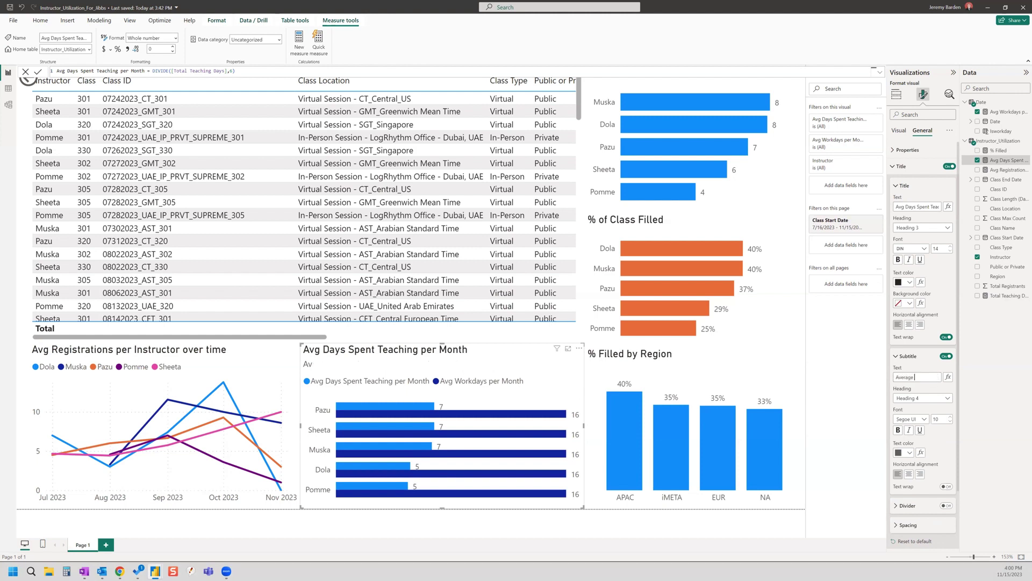
{"action": "type", "text": " workdays per month ="}
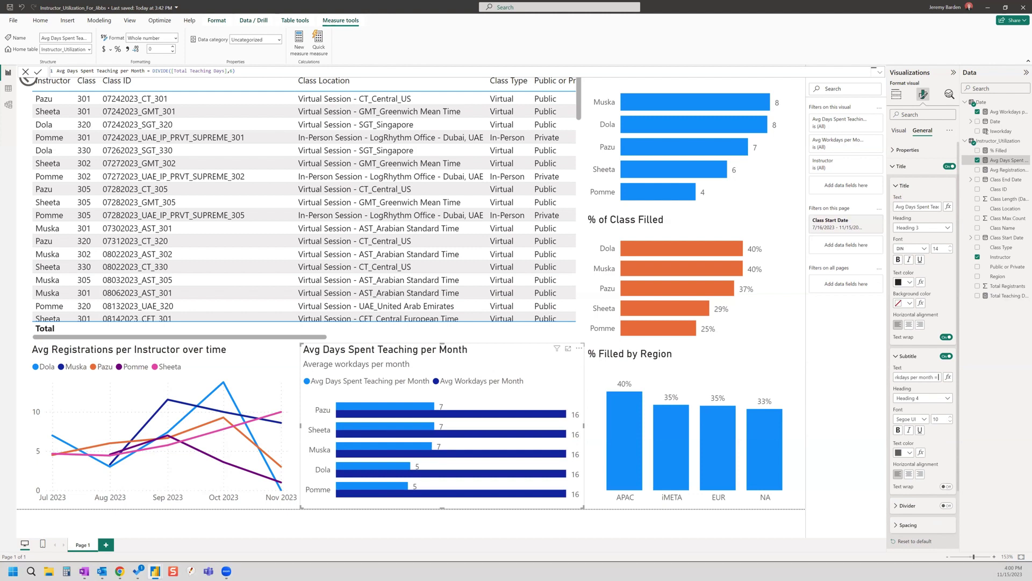
{"action": "type", "text": " 21,"}
{"action": "type", "text": " minus"}
{"action": "type", "text": " 5 days per mon"}
{"action": "type", "text": "th ="}
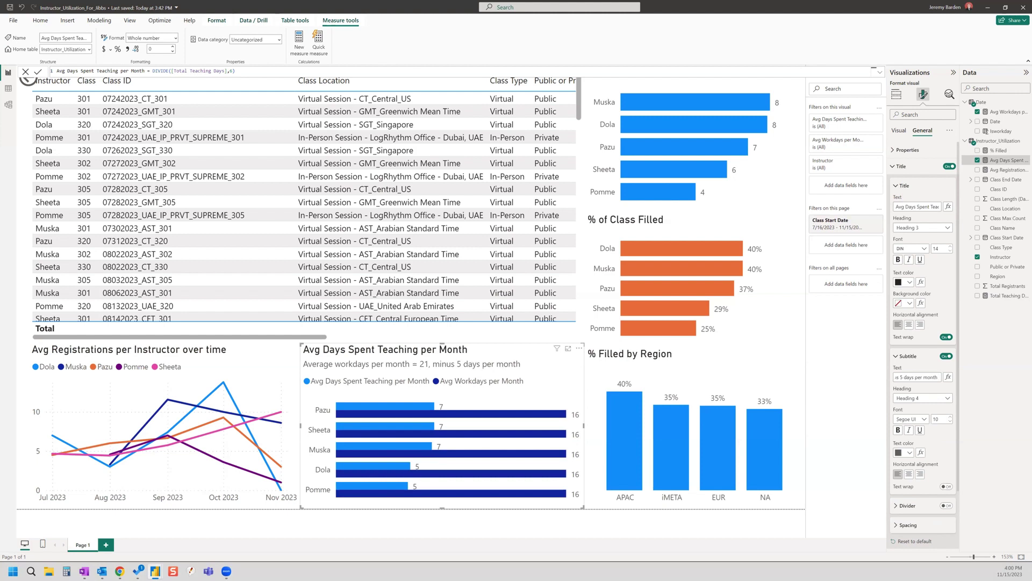
{"action": "type", "text": " 16"}
Step: Insert the word "admin" into the bar chart's subtitle so that it reads "minus 5 admin days per month"
{"action": "key", "text": "Left"}
{"action": "key", "text": "Left"}
{"action": "key", "text": "Left"}
{"action": "key", "text": "Left"}
{"action": "key", "text": "Left"}
{"action": "key", "text": "Left"}
{"action": "key", "text": "Left"}
{"action": "key", "text": "Left"}
{"action": "key", "text": "Left"}
{"action": "key", "text": "Left"}
{"action": "key", "text": "Left"}
{"action": "type", "text": "admin"}
{"action": "key", "text": "Return"}
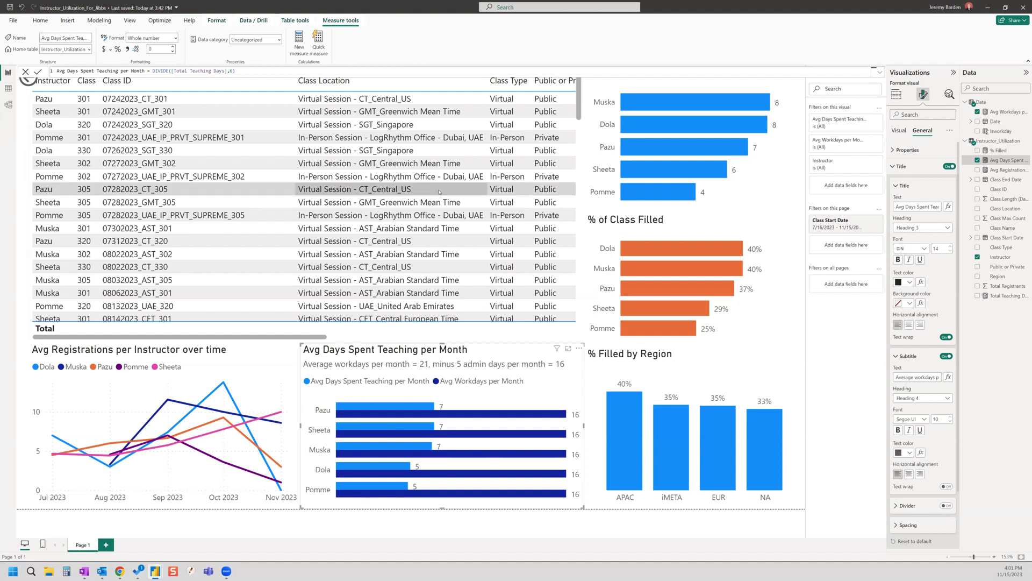